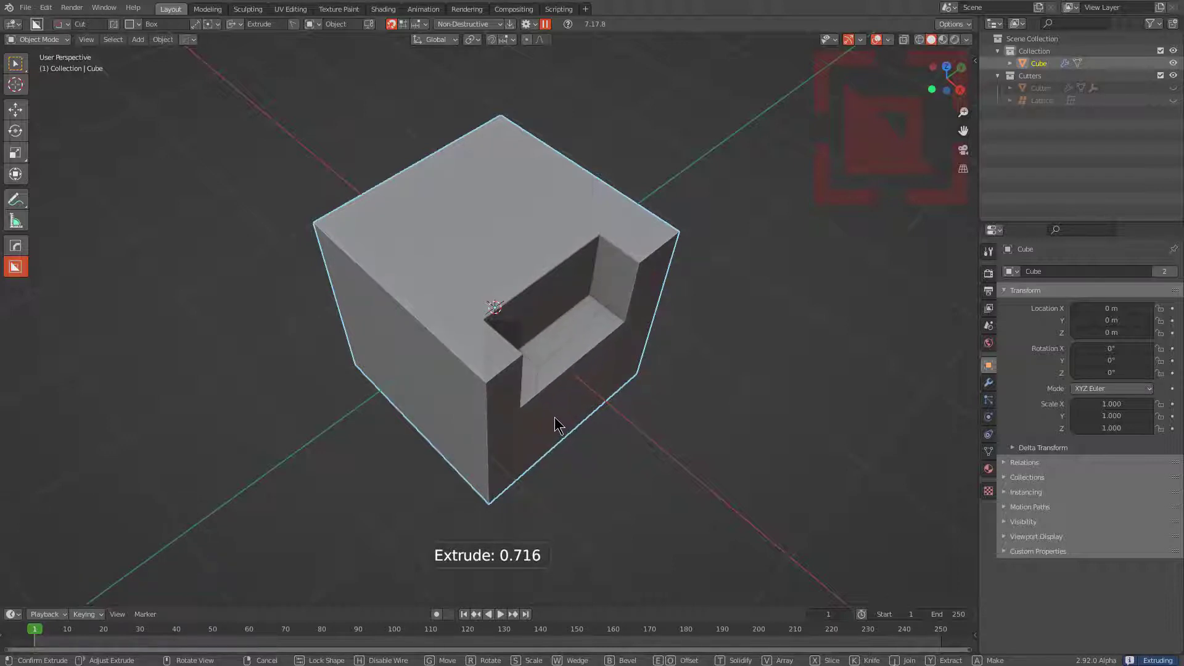
- Confirm the box cut in the cube's upper edge at a depth of about 0.716 and change the view to orthographic
{"action": "left_click", "coordinate": [554, 417]}
{"action": "middle_click_drag", "start_coordinate": [557, 414], "coordinate": [592, 373]}
{"action": "scroll", "coordinate": [592, 373], "scroll_direction": "up", "scroll_amount": 1}
{"action": "left_click", "coordinate": [951, 159]}
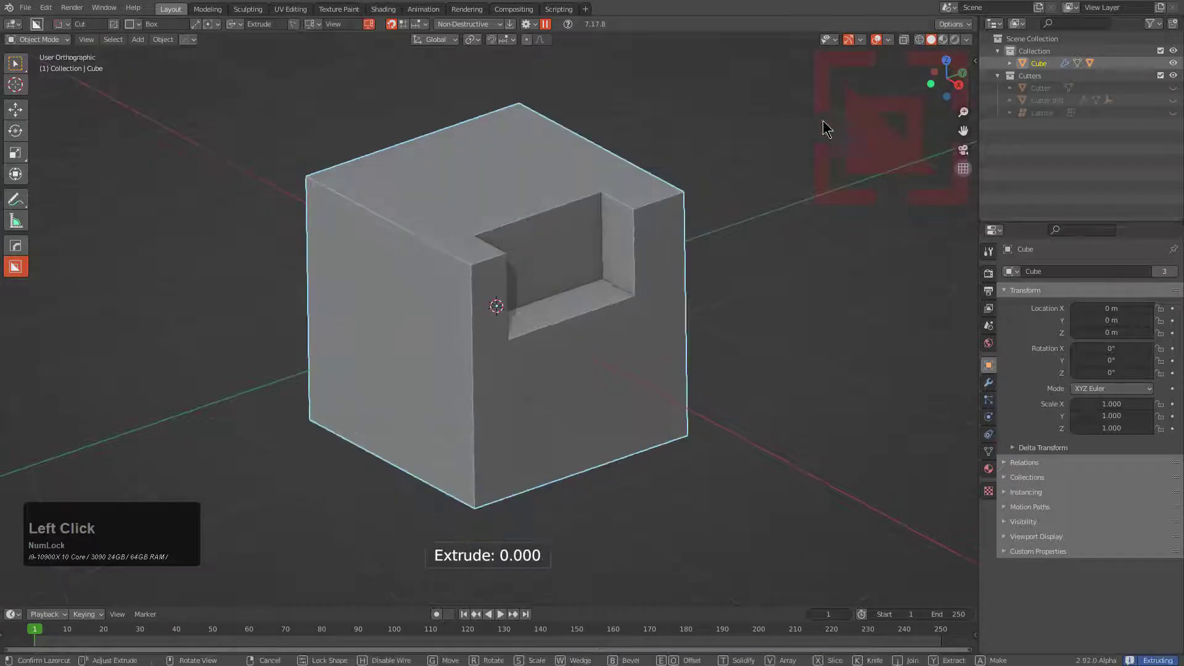
- Slice off the cube's right side with a view-aligned lazorcut box about 0.943 by 2.916
{"action": "left_click", "coordinate": [687, 309]}
{"action": "left_click_drag", "start_coordinate": [748, 92], "coordinate": [621, 484]}
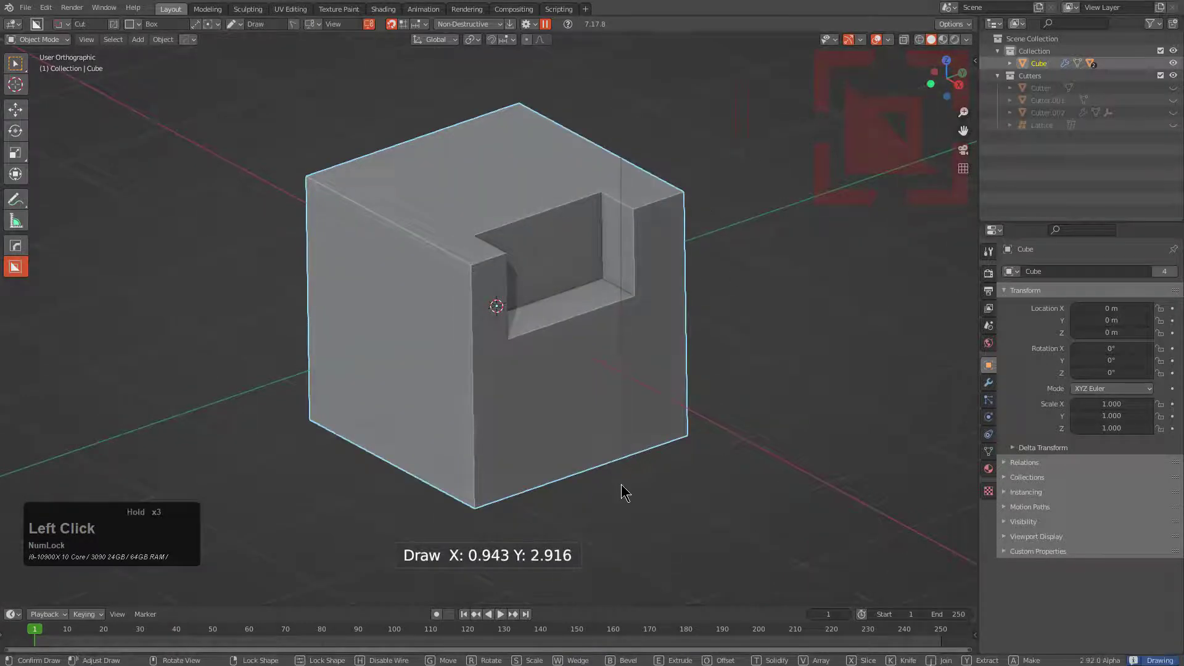
{"action": "left_click", "coordinate": [621, 484]}
- Lazorcut away the cube's top with a box about 2.755 by 1.048 and its left side with one about 0.989 by 2.901
{"action": "scroll", "coordinate": [605, 302], "scroll_direction": "down", "scroll_amount": 2}
{"action": "left_click_drag", "start_coordinate": [368, 140], "coordinate": [622, 234]}
{"action": "left_click", "coordinate": [621, 234]}
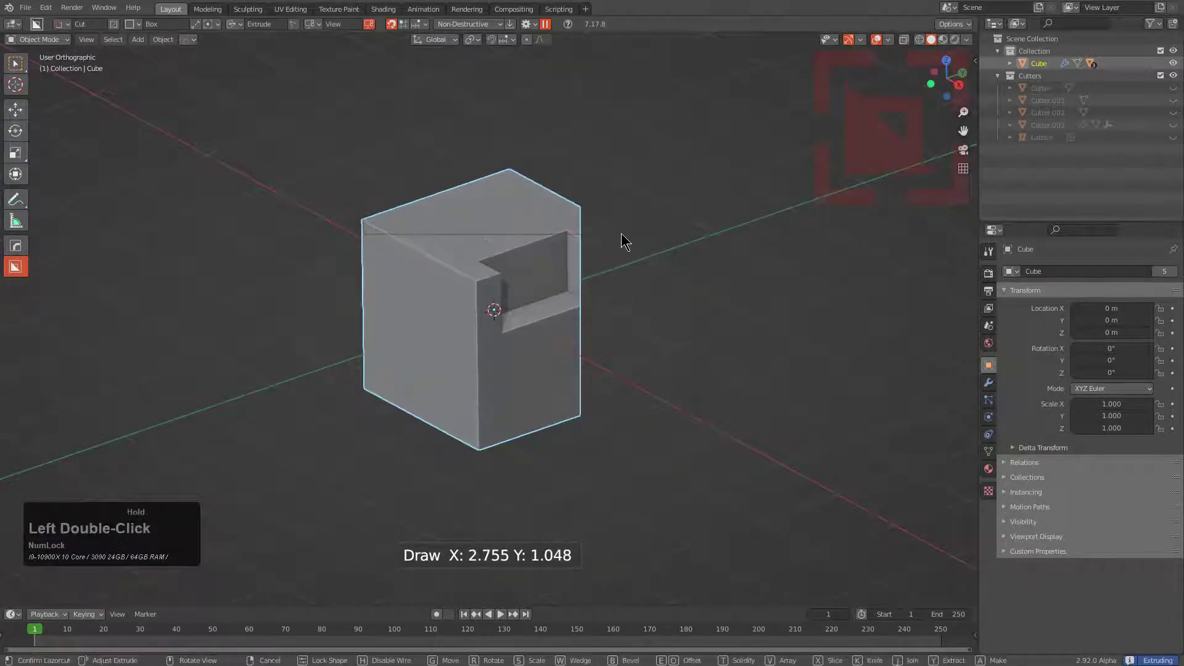
{"action": "left_click_drag", "start_coordinate": [316, 158], "coordinate": [410, 431]}
{"action": "left_click", "coordinate": [410, 431]}
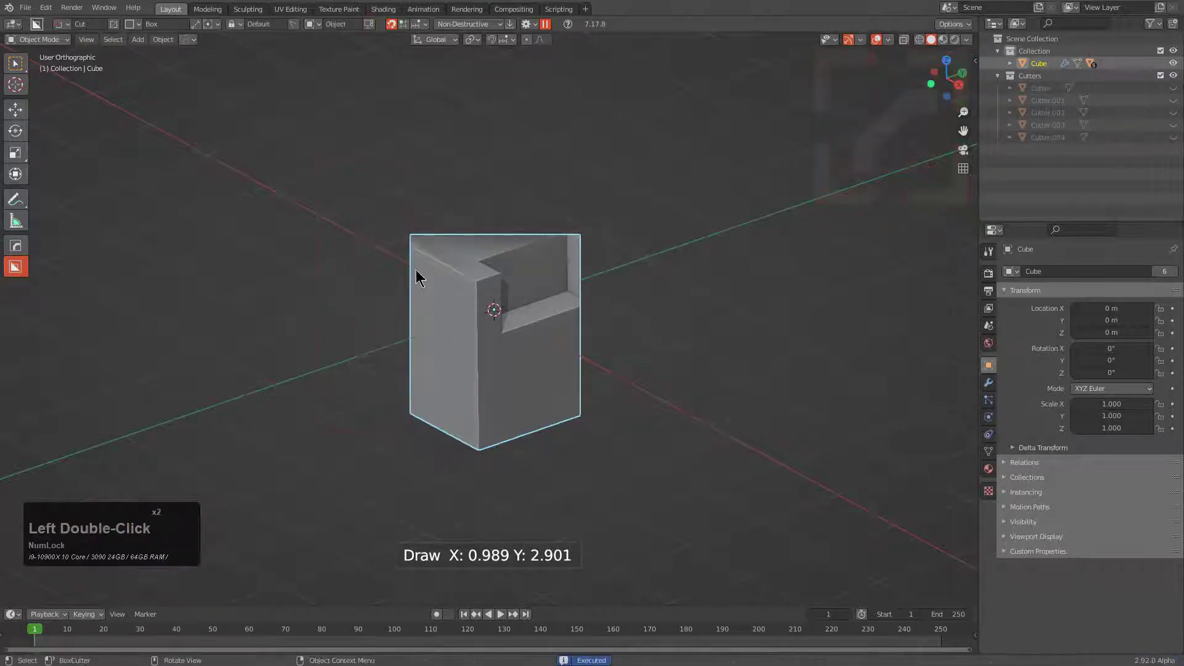
- Lazorcut a small notch in the upper left edge and cut a view-aligned box into the front corner, extruded about 1.319
{"action": "left_click_drag", "start_coordinate": [389, 247], "coordinate": [446, 295]}
{"action": "left_click", "coordinate": [446, 295]}
{"action": "left_click_drag", "start_coordinate": [375, 310], "coordinate": [542, 404]}
{"action": "middle_click_drag", "start_coordinate": [531, 388], "coordinate": [624, 381]}
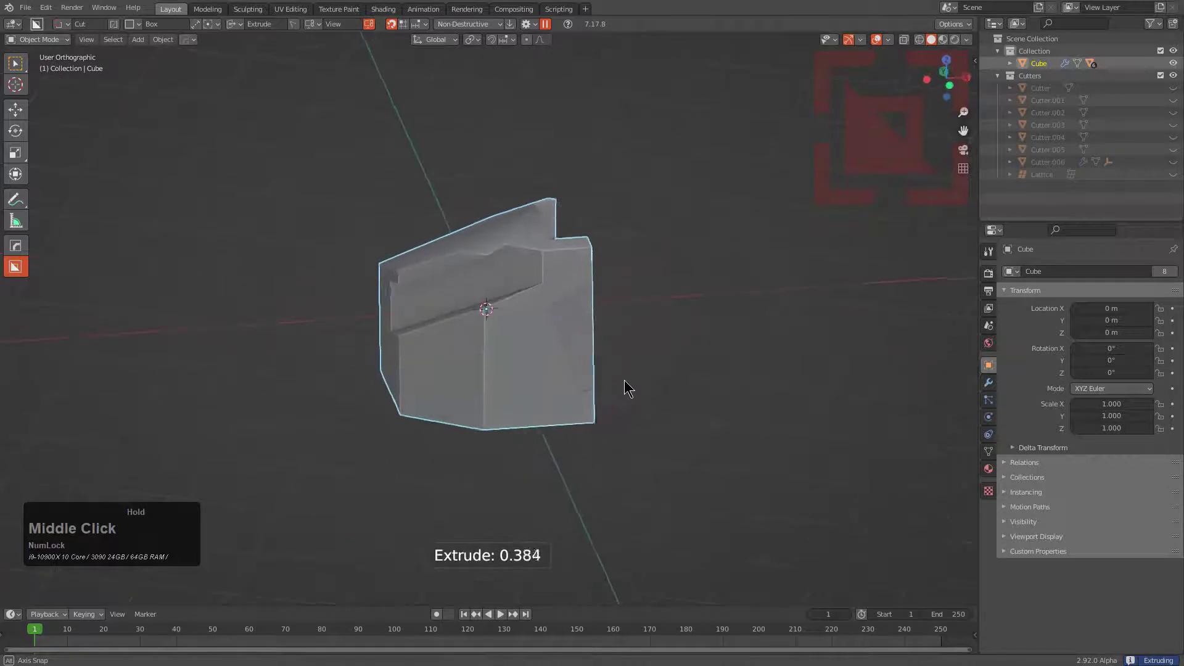
{"action": "scroll", "coordinate": [610, 379], "scroll_direction": "down", "scroll_amount": 1}
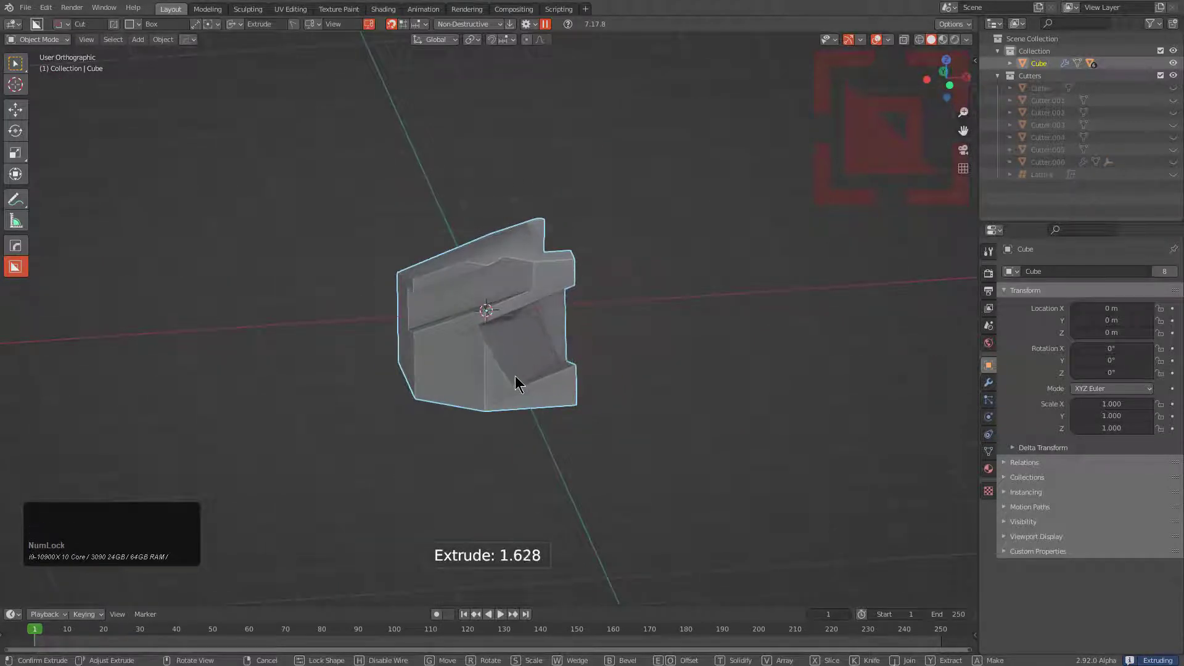
{"action": "left_click", "coordinate": [538, 371]}
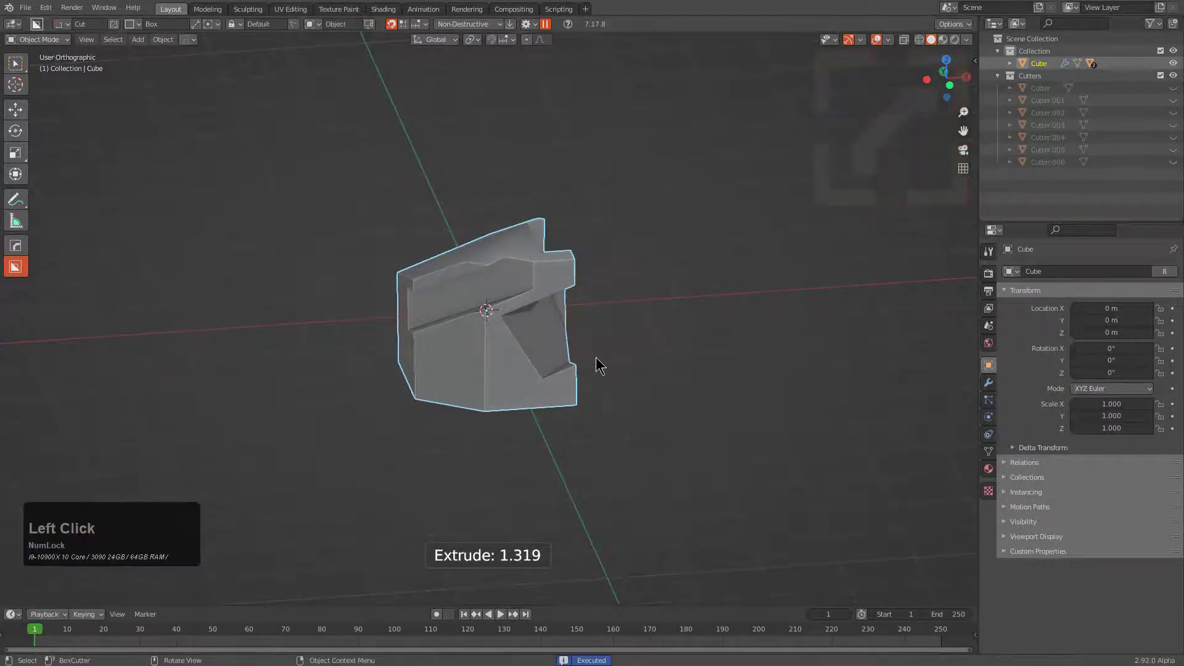
- Trim the block's top with a view-aligned lazorcut and cut a notch about 0.538 by 0.703 in the middle of the top edge
{"action": "middle_click_drag", "start_coordinate": [596, 357], "coordinate": [526, 378]}
{"action": "scroll", "coordinate": [557, 338], "scroll_direction": "up", "scroll_amount": 2}
{"action": "left_click", "coordinate": [644, 190]}
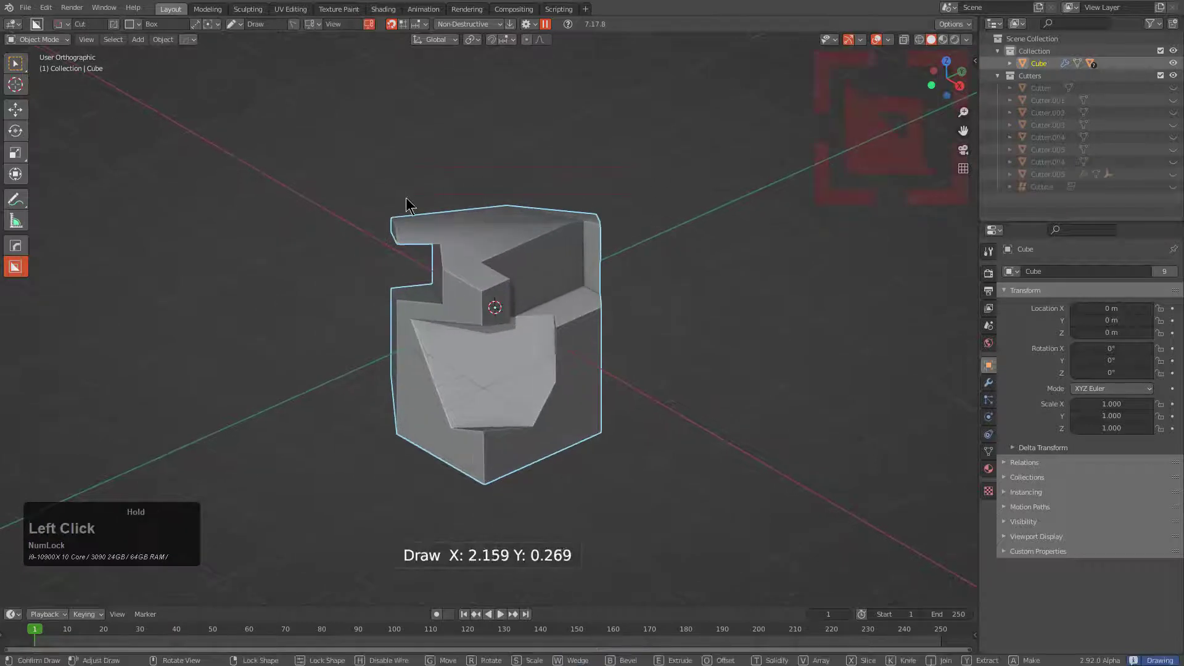
{"action": "double_click", "coordinate": [346, 233]}
{"action": "left_click", "coordinate": [481, 239]}
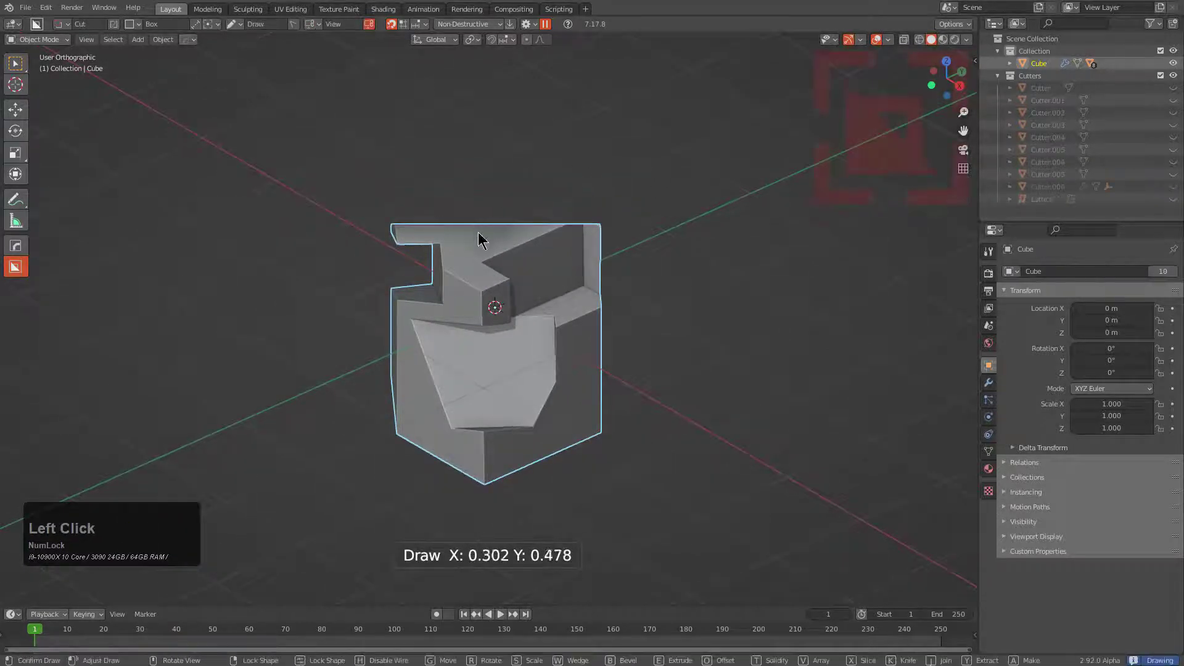
{"action": "double_click", "coordinate": [488, 250]}
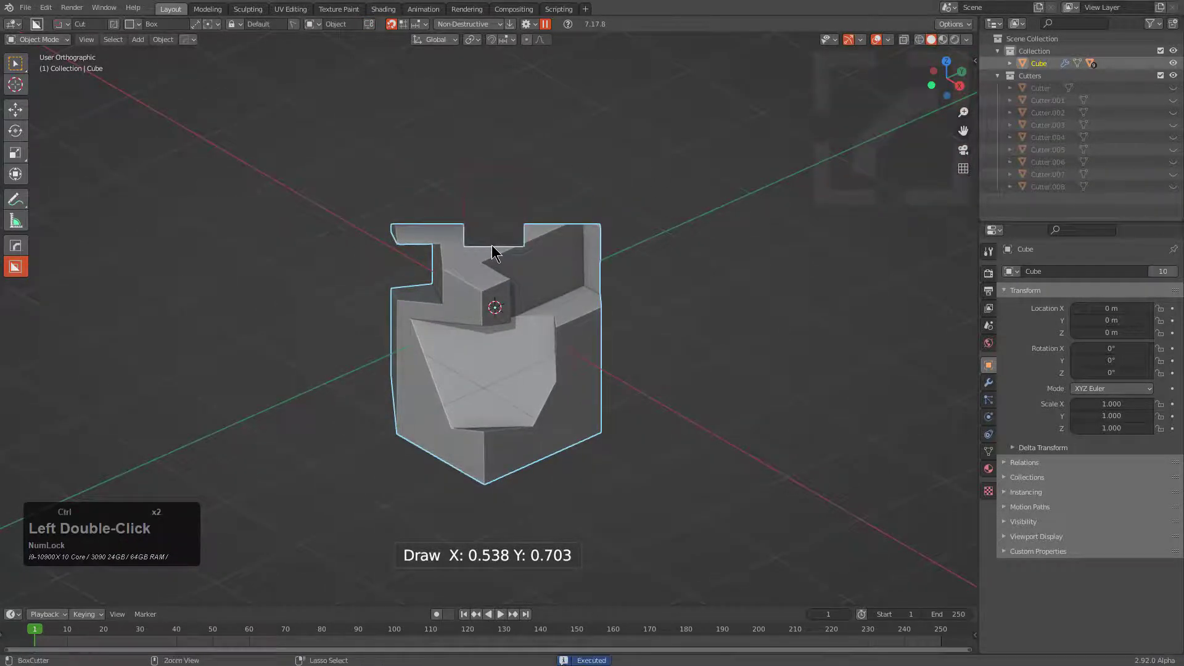
- Discard the cut block and start a new default scene with a plain cube
{"action": "key", "text": "ctrl+n"}
{"action": "key", "text": "Return"}
{"action": "left_click", "coordinate": [610, 353]}
{"action": "middle_click_drag", "start_coordinate": [591, 343], "coordinate": [584, 313]}
{"action": "scroll", "coordinate": [583, 314], "scroll_direction": "up", "scroll_amount": 2}
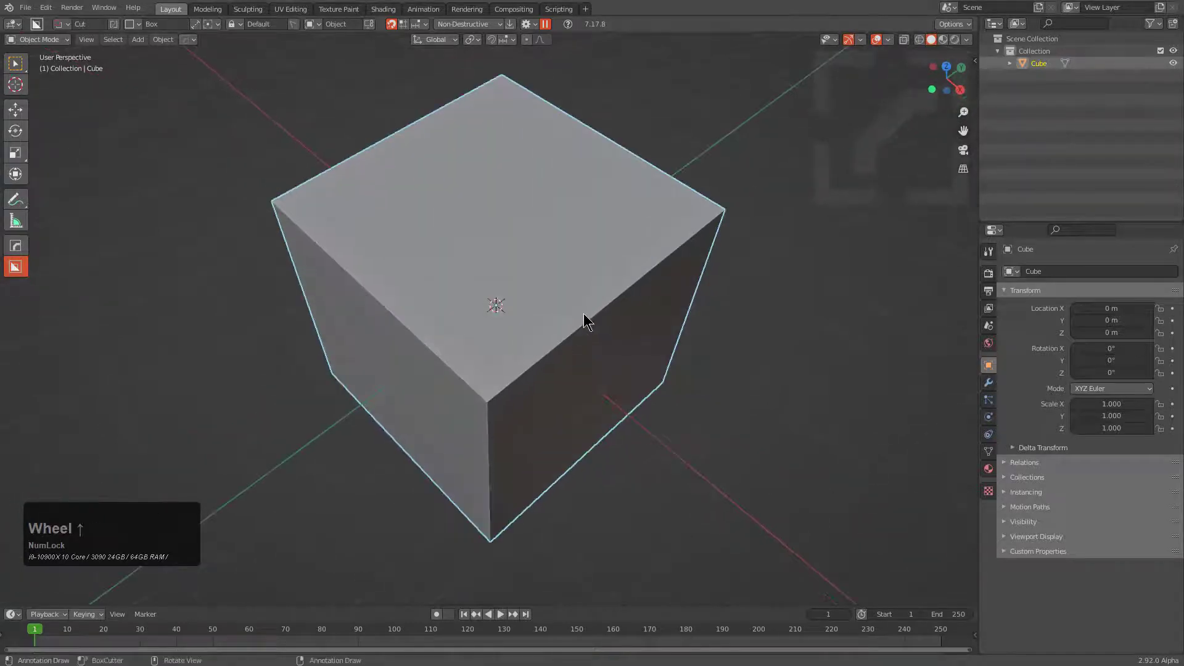
- Lazorcut a rectangular notch through the cube's full height, from a box drawn across the middle of its front top edge
{"action": "left_click_drag", "start_coordinate": [609, 231], "coordinate": [555, 364]}
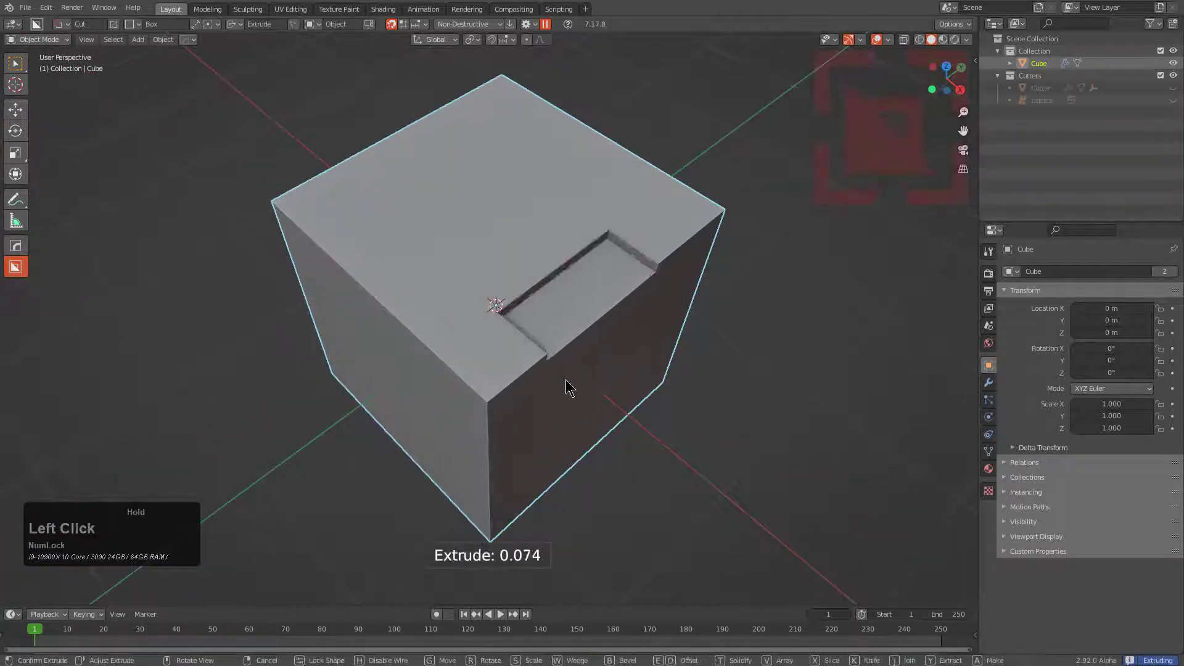
{"action": "middle_click_drag", "start_coordinate": [597, 441], "coordinate": [592, 388]}
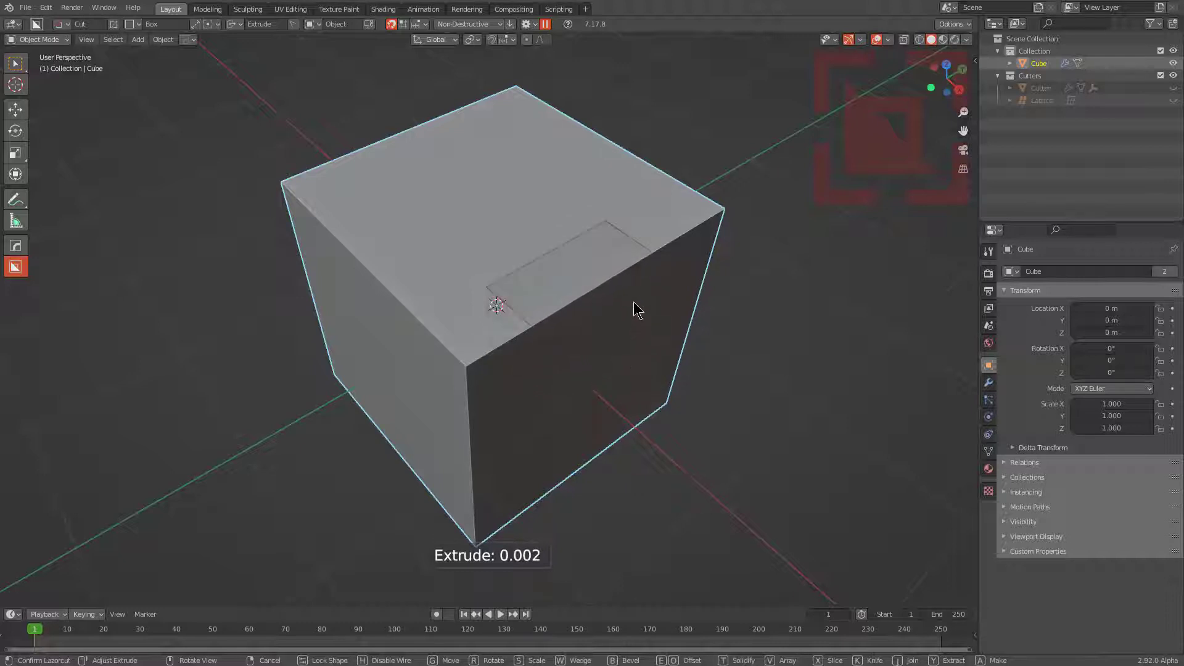
{"action": "left_click", "coordinate": [636, 287]}
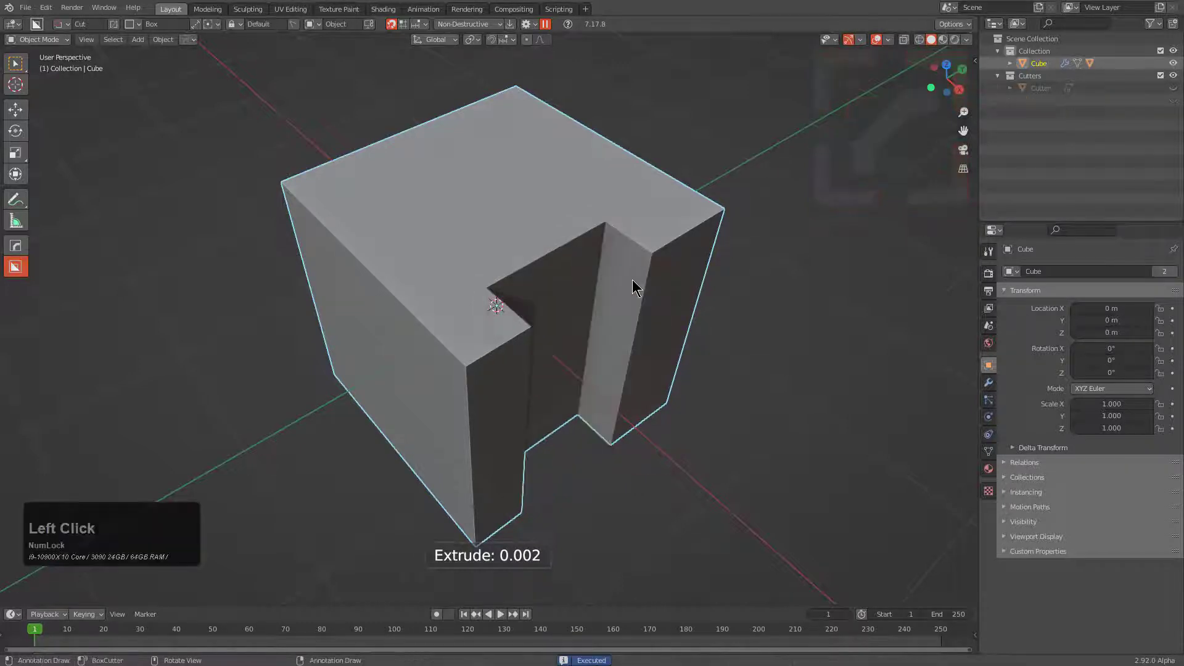
- Lazorcut rectangular notches through the cube's near front corner and its right corner, leaving thin walls beside the central notch
{"action": "mouse_move", "coordinate": [477, 294]}
{"action": "left_mouse_down"}
{"action": "mouse_move", "coordinate": [489, 466]}
{"action": "mouse_move", "coordinate": [501, 357]}
{"action": "mouse_move", "coordinate": [532, 310]}
{"action": "left_mouse_up"}
{"action": "left_click_drag", "start_coordinate": [636, 229], "coordinate": [728, 246]}
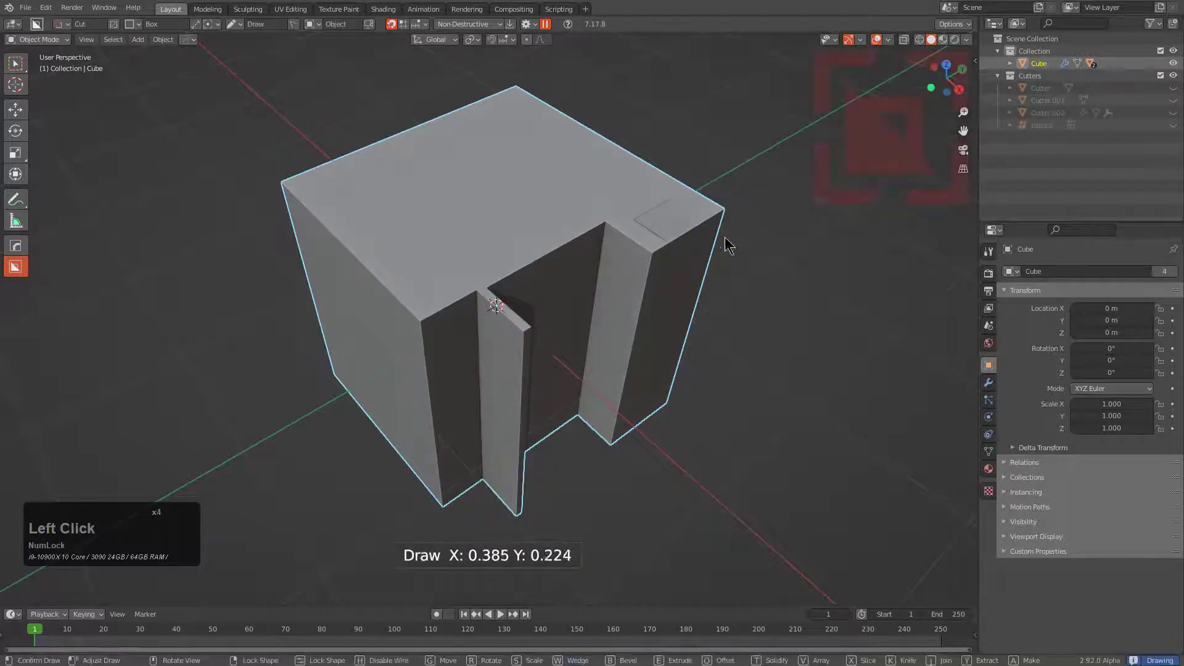
{"action": "double_click", "coordinate": [776, 215]}
- Lazorcut a round-ended slot into the left face near the front corner, beveling the box with 11 segments
{"action": "mouse_move", "coordinate": [460, 281]}
{"action": "left_mouse_down"}
{"action": "mouse_move", "coordinate": [412, 272]}
{"action": "mouse_move", "coordinate": [360, 336]}
{"action": "left_mouse_up"}
{"action": "key", "text": "b"}
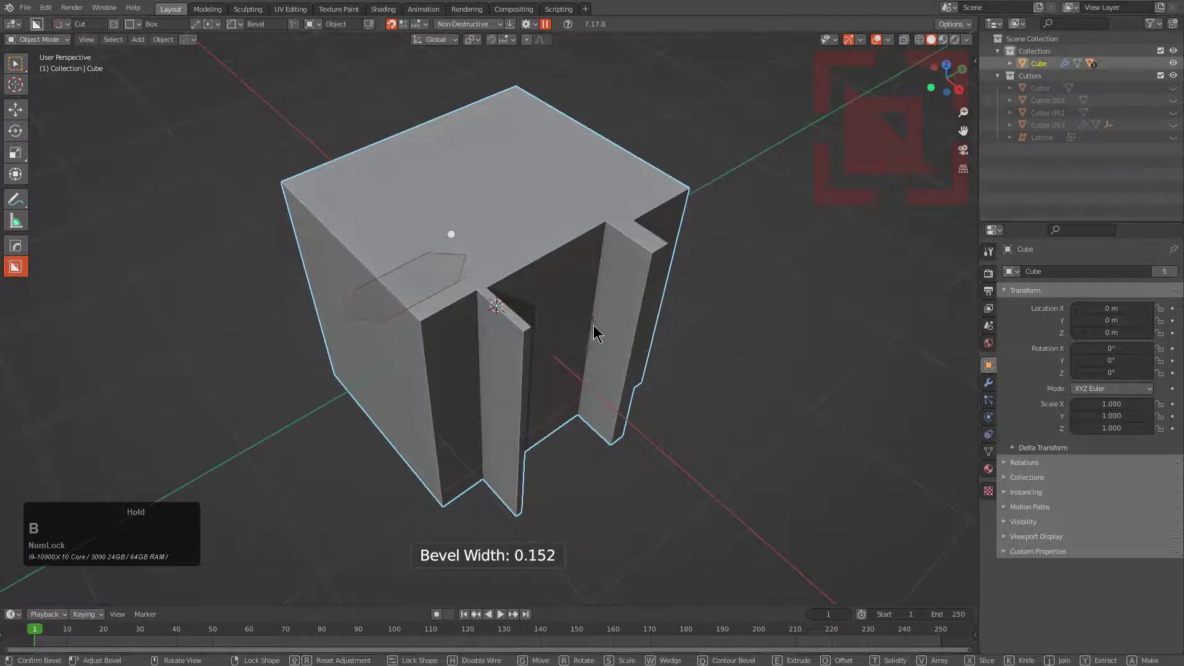
{"action": "scroll", "coordinate": [623, 322], "scroll_direction": "up", "scroll_amount": 8}
{"action": "left_click", "coordinate": [632, 313]}
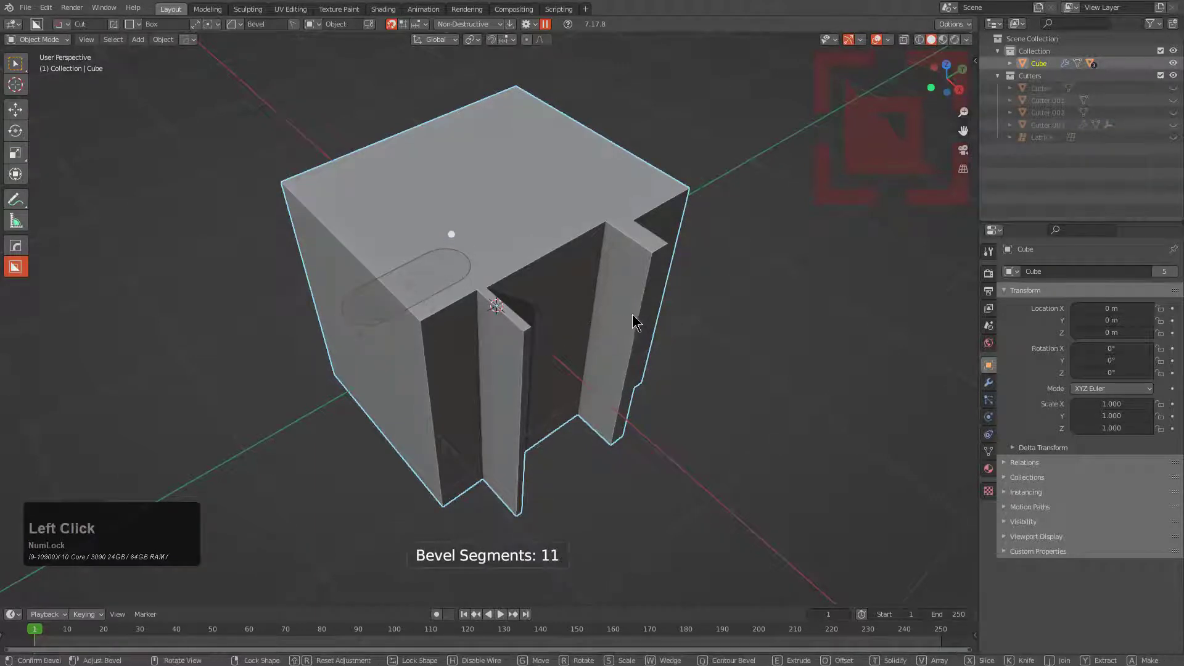
{"action": "key", "text": "space"}
- Lazorcut a smaller round-ended slot into the back wall of the central notch, using a beveled box
{"action": "left_click_drag", "start_coordinate": [542, 238], "coordinate": [572, 286]}
{"action": "key", "text": "b"}
{"action": "left_click", "coordinate": [695, 285]}
{"action": "key", "text": "space"}
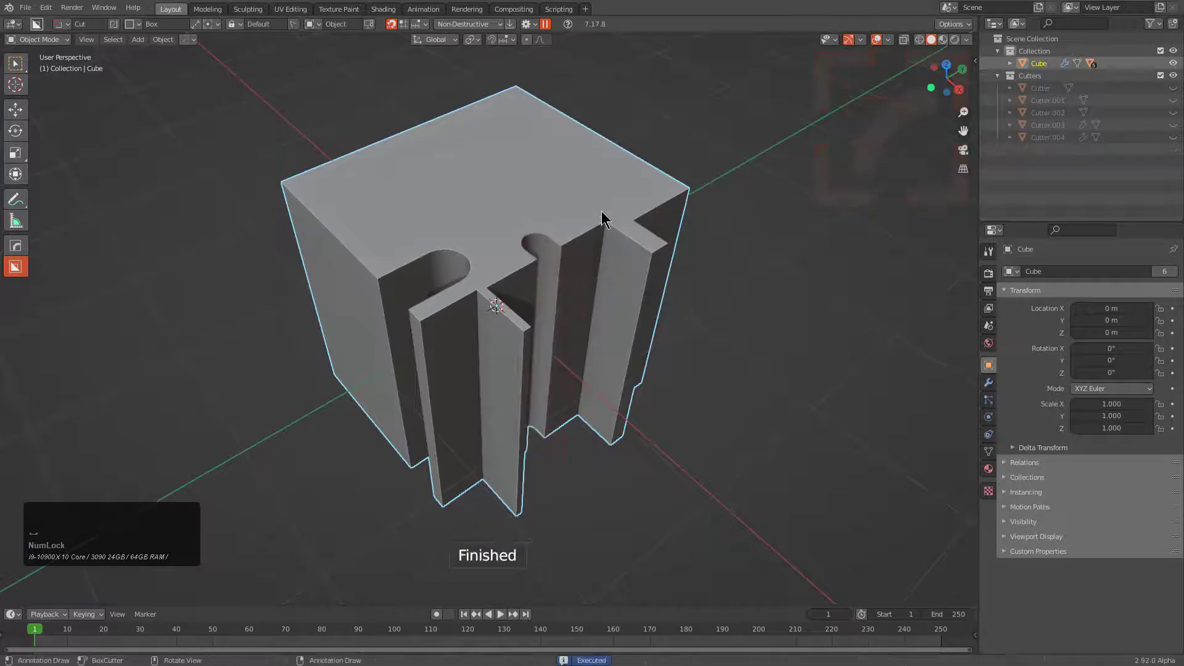
- Lazorcut two small beveled slots, one with a bevel of about 0.093 at the right corner and one into the left face
{"action": "mouse_move", "coordinate": [646, 183]}
{"action": "left_mouse_down"}
{"action": "mouse_move", "coordinate": [681, 228]}
{"action": "mouse_move", "coordinate": [712, 236]}
{"action": "left_mouse_up"}
{"action": "key", "text": "b"}
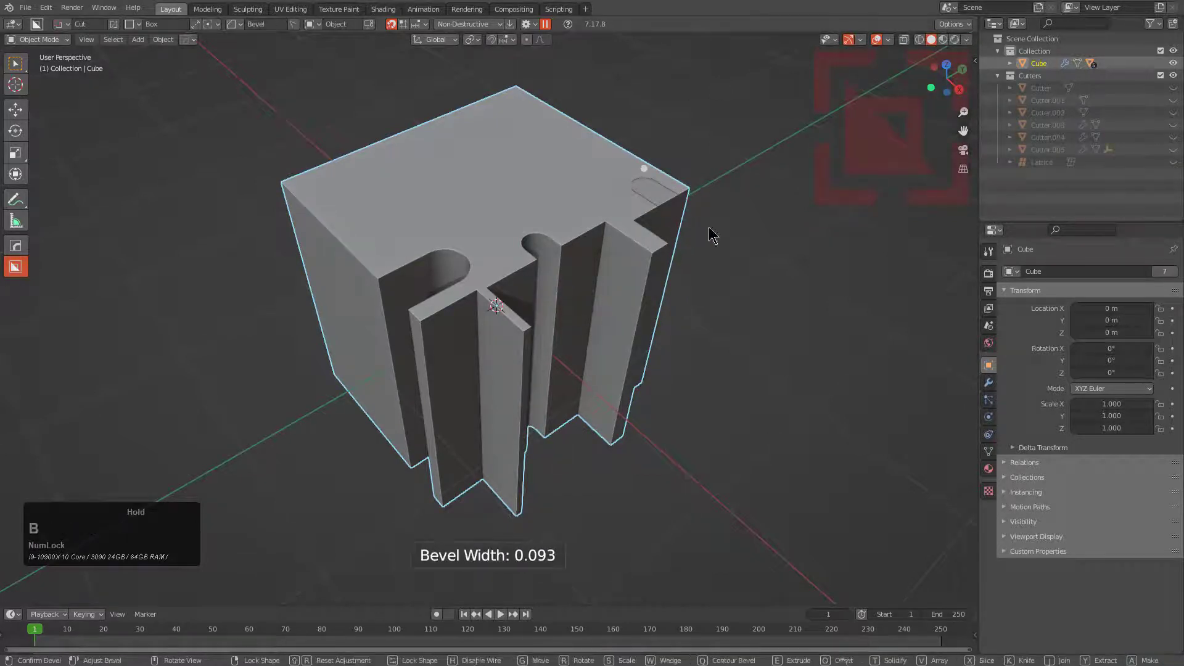
{"action": "left_click", "coordinate": [790, 242]}
{"action": "left_click_drag", "start_coordinate": [369, 227], "coordinate": [314, 264]}
{"action": "key", "text": "b"}
{"action": "left_click", "coordinate": [412, 288]}
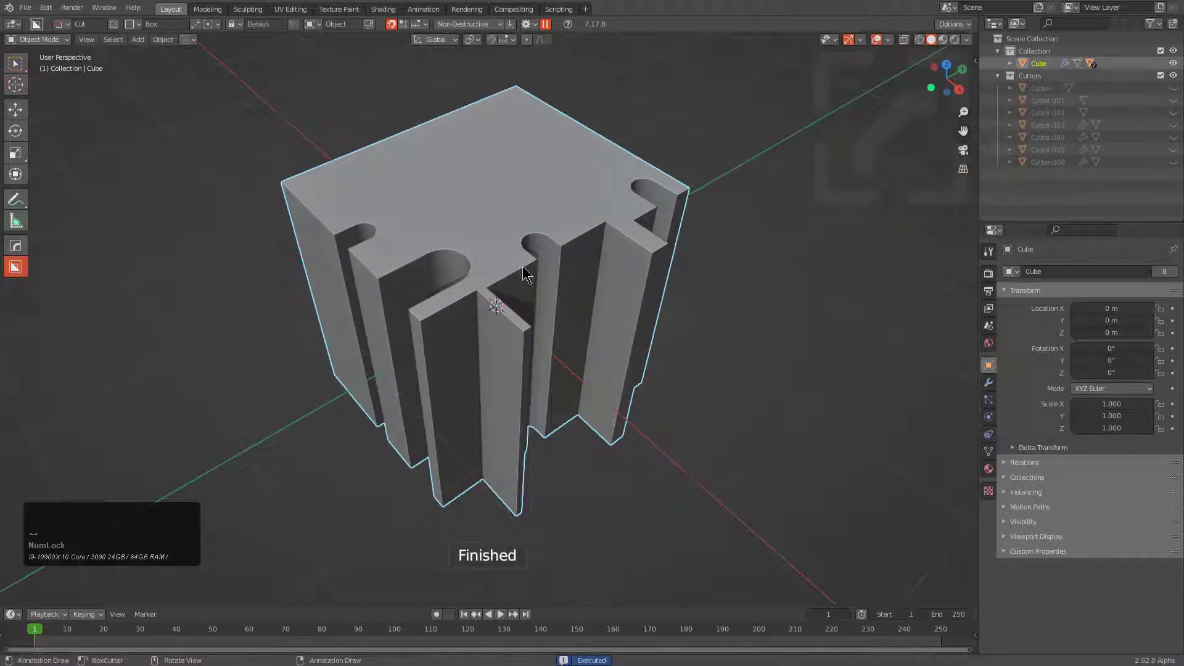
- Lazorcut another narrow beveled slot in the central notch's back wall, beside the existing rounded slot
{"action": "mouse_move", "coordinate": [575, 220]}
{"action": "left_mouse_down"}
{"action": "mouse_move", "coordinate": [601, 256]}
{"action": "mouse_move", "coordinate": [574, 204]}
{"action": "left_mouse_up"}
{"action": "key", "text": "b"}
{"action": "left_click", "coordinate": [686, 266]}
- Lazorcut two beveled slots into the cube's uncut side, with bevel widths of about 0.075 and 0.085
{"action": "middle_click_drag", "start_coordinate": [686, 265], "coordinate": [584, 256]}
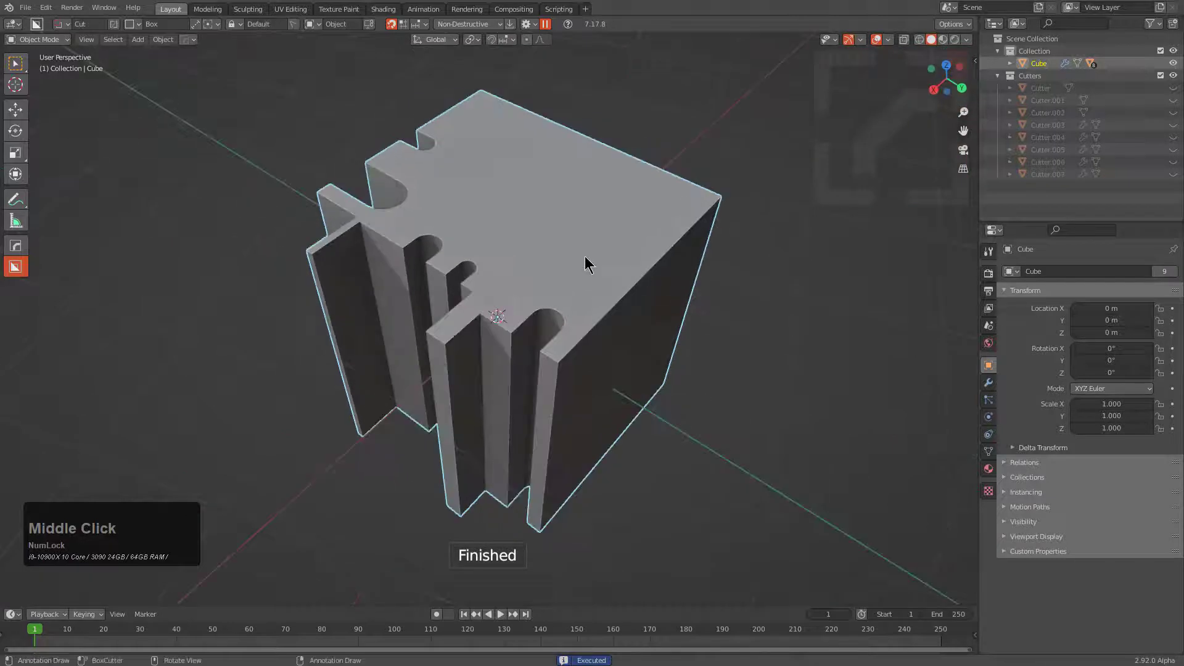
{"action": "left_click_drag", "start_coordinate": [585, 257], "coordinate": [646, 315]}
{"action": "key", "text": "b"}
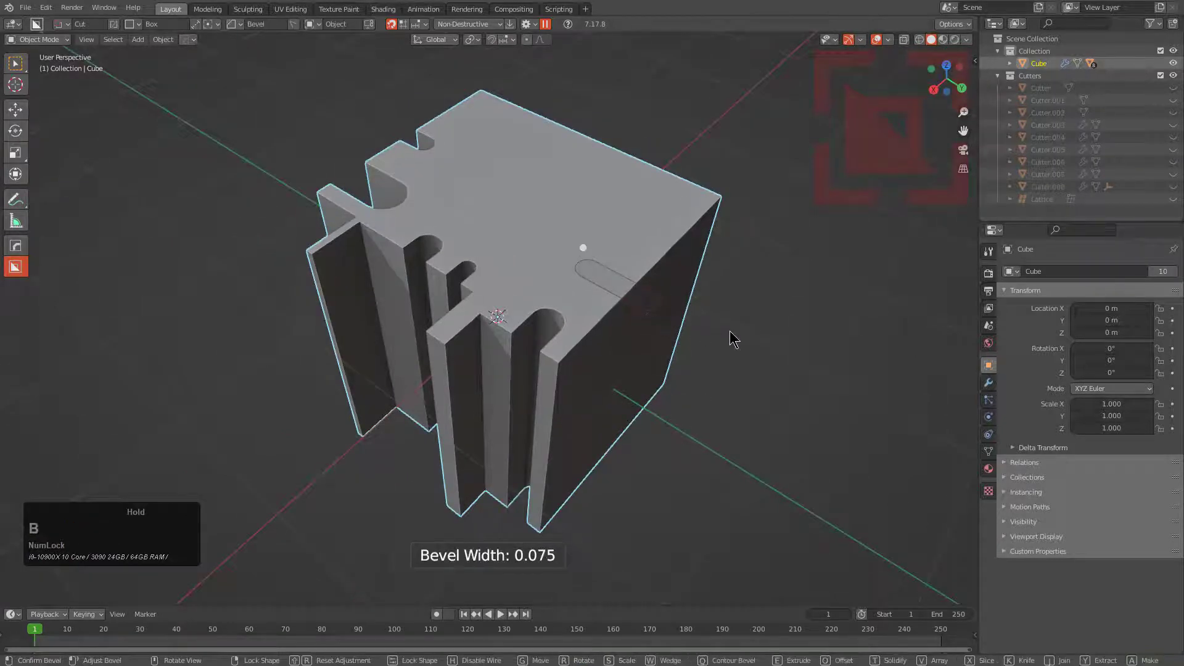
{"action": "left_click", "coordinate": [730, 333]}
{"action": "mouse_move", "coordinate": [731, 334]}
{"action": "middle_mouse_down"}
{"action": "mouse_move", "coordinate": [683, 343]}
{"action": "mouse_move", "coordinate": [620, 312]}
{"action": "middle_mouse_up"}
{"action": "mouse_move", "coordinate": [592, 270]}
{"action": "left_mouse_down"}
{"action": "mouse_move", "coordinate": [682, 347]}
{"action": "mouse_move", "coordinate": [670, 350]}
{"action": "left_mouse_up"}
{"action": "key", "text": "b"}
{"action": "left_click", "coordinate": [722, 333]}
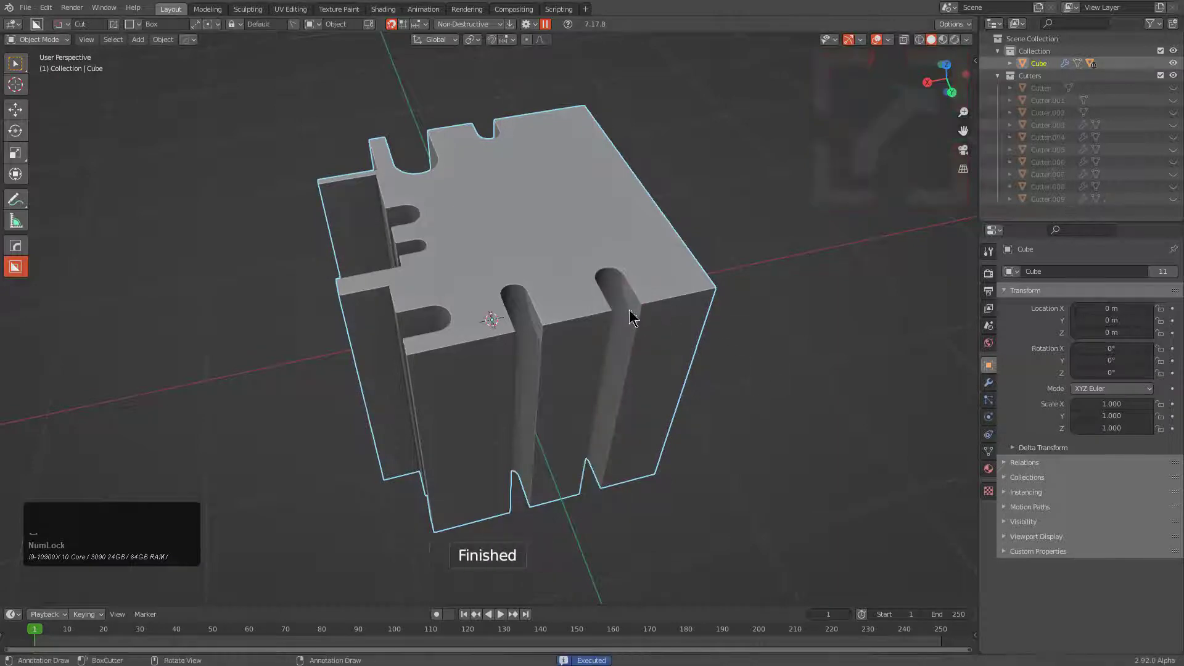
- Set BoxCutter's Lazorcut Depth to 2 m in the shape settings
{"action": "middle_click_drag", "start_coordinate": [629, 311], "coordinate": [458, 326]}
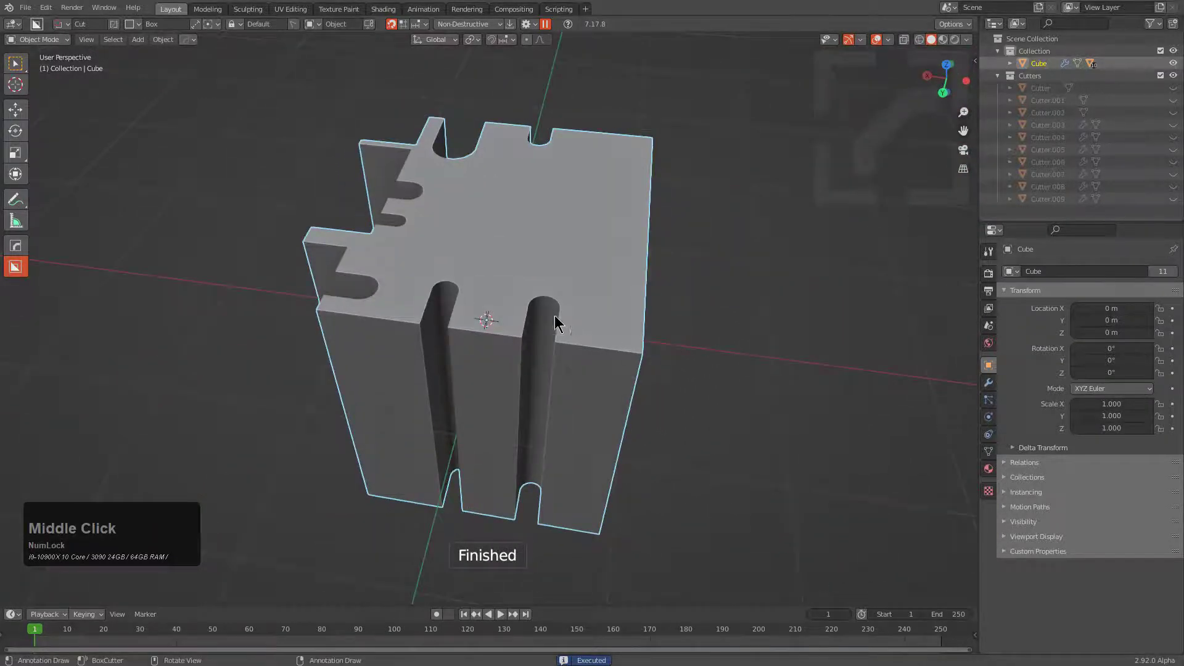
{"action": "middle_click_drag", "start_coordinate": [554, 316], "coordinate": [517, 116]}
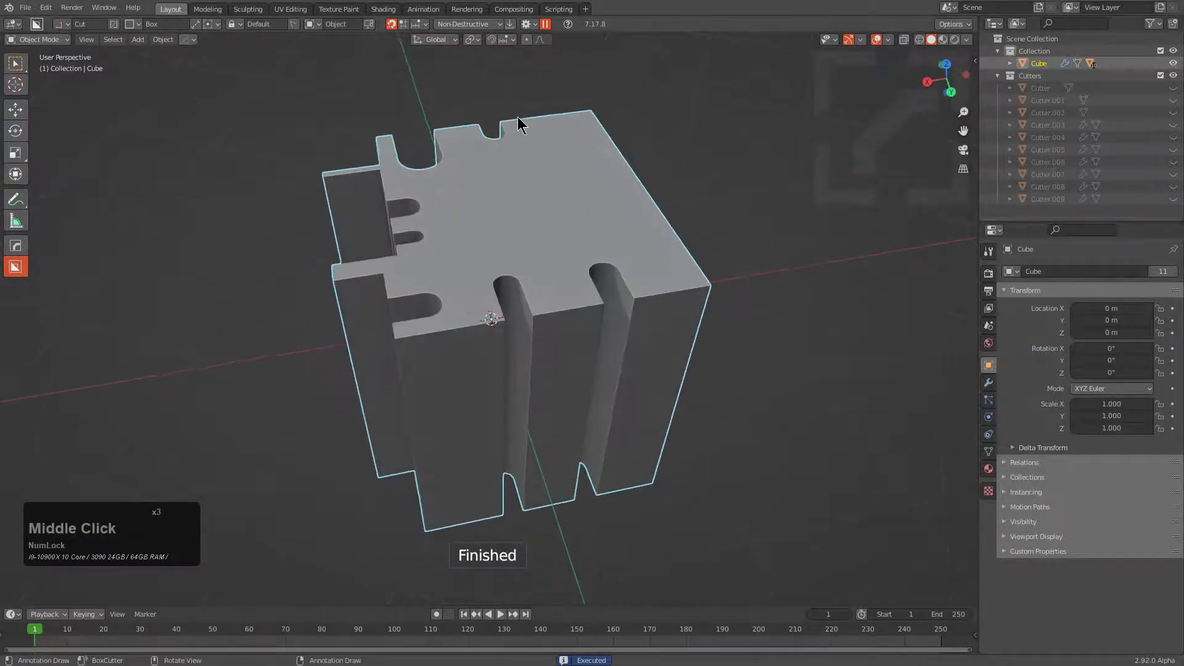
{"action": "left_click", "coordinate": [528, 25]}
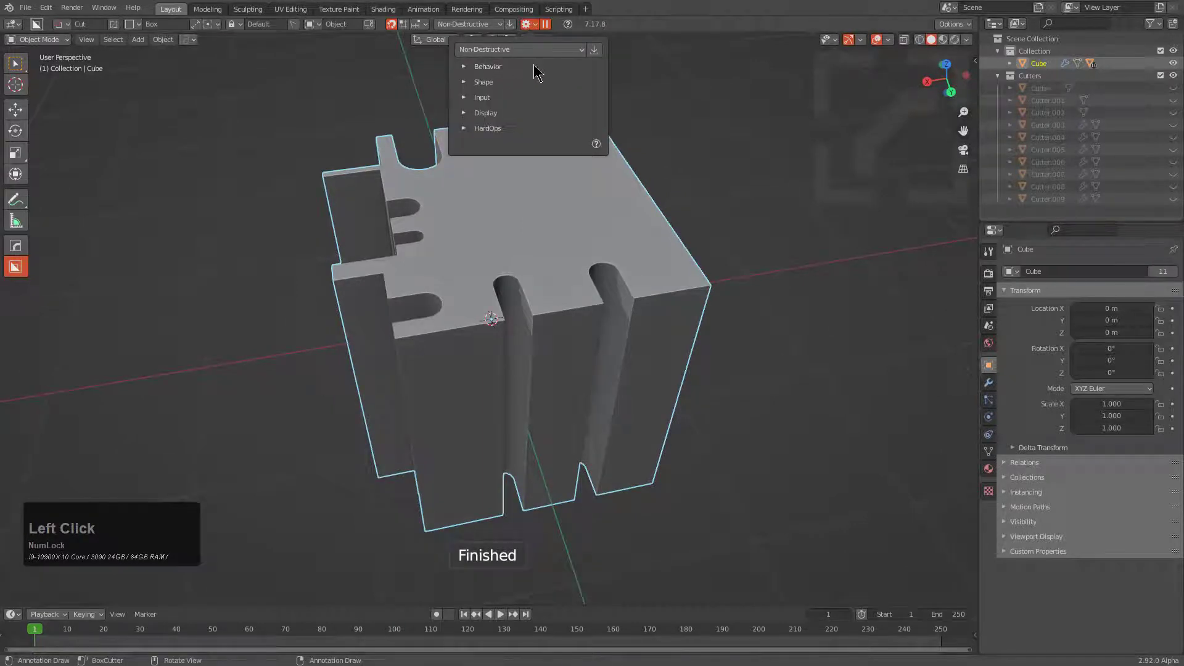
{"action": "left_click", "coordinate": [467, 82]}
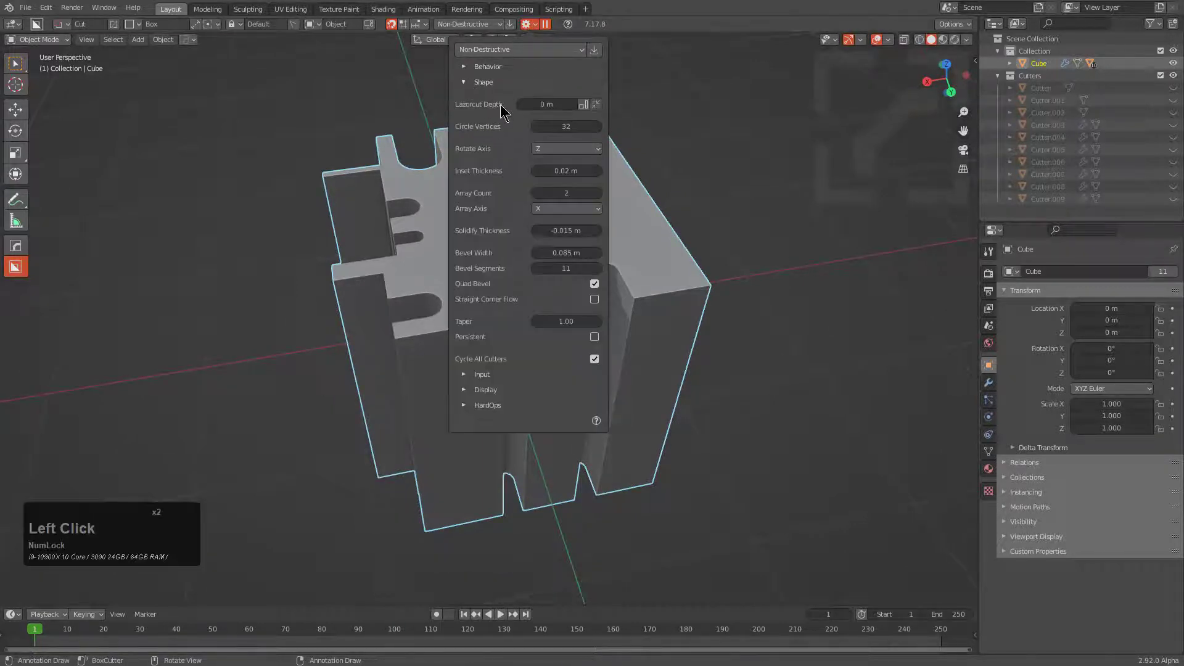
{"action": "left_click", "coordinate": [546, 105]}
{"action": "key", "text": "KP_Enter"}
- Lazorcut a wider rounded box around the existing side slot, with a bevel width of about 0.191
{"action": "middle_click_drag", "start_coordinate": [715, 213], "coordinate": [638, 291]}
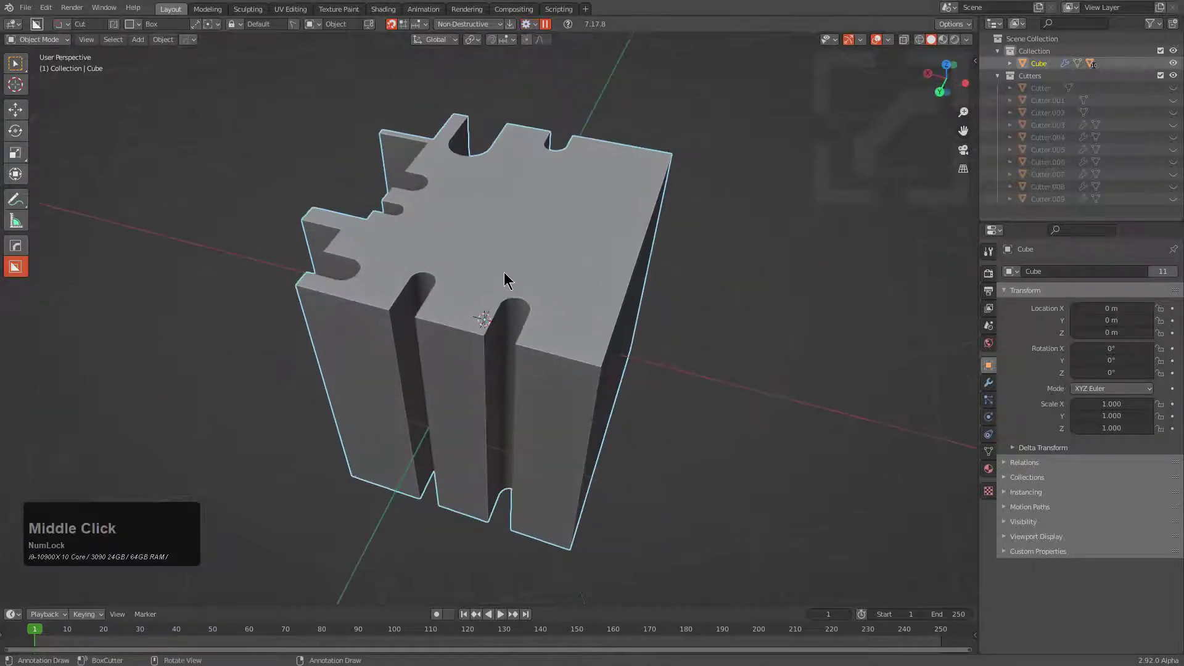
{"action": "mouse_move", "coordinate": [505, 272]}
{"action": "left_mouse_down"}
{"action": "mouse_move", "coordinate": [504, 376]}
{"action": "mouse_move", "coordinate": [521, 396]}
{"action": "mouse_move", "coordinate": [645, 410]}
{"action": "left_mouse_up"}
{"action": "key", "text": "b"}
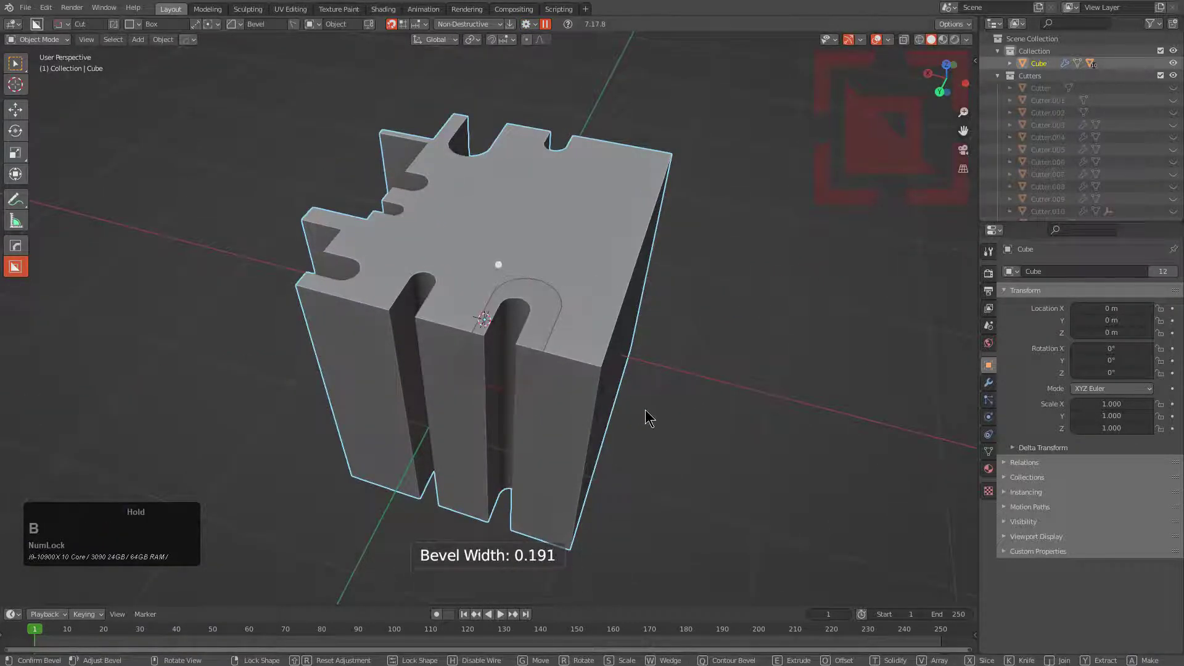
{"action": "left_click", "coordinate": [731, 419]}
{"action": "middle_click_drag", "start_coordinate": [518, 291], "coordinate": [534, 272]}
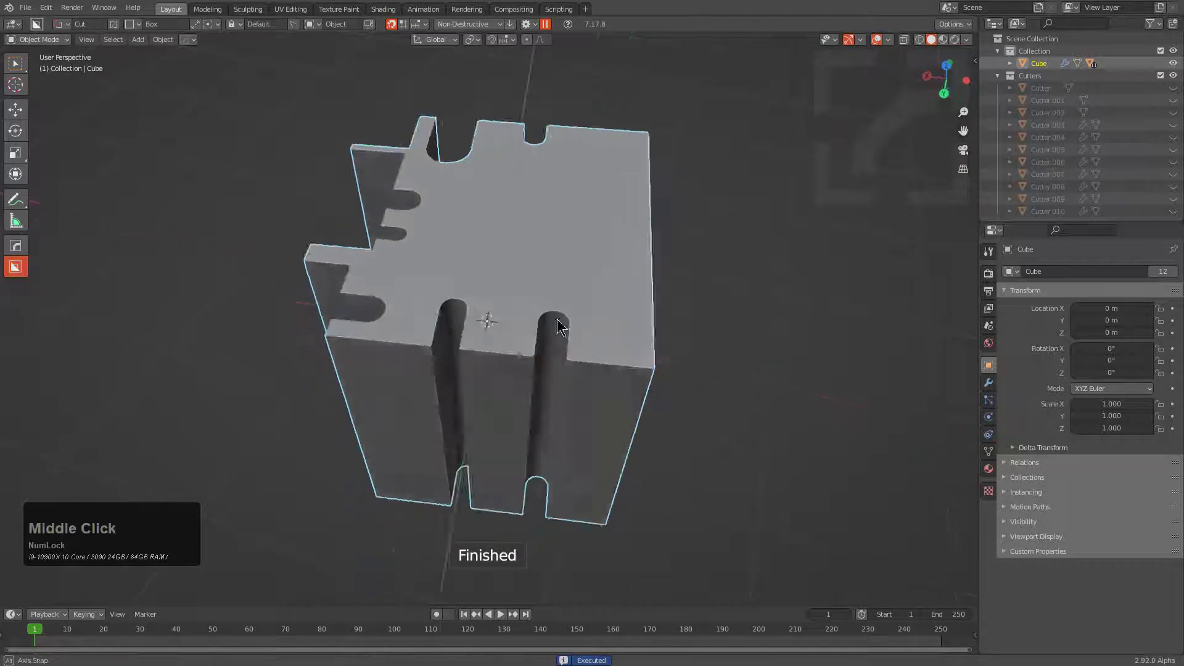
- Try another beveled lazorcut over the same side slot and undo it
{"action": "scroll", "coordinate": [536, 268], "scroll_direction": "up", "scroll_amount": 2}
{"action": "left_click_drag", "start_coordinate": [535, 268], "coordinate": [608, 394]}
{"action": "key", "text": "b"}
{"action": "left_click", "coordinate": [609, 394]}
{"action": "middle_click_drag", "start_coordinate": [608, 393], "coordinate": [567, 339]}
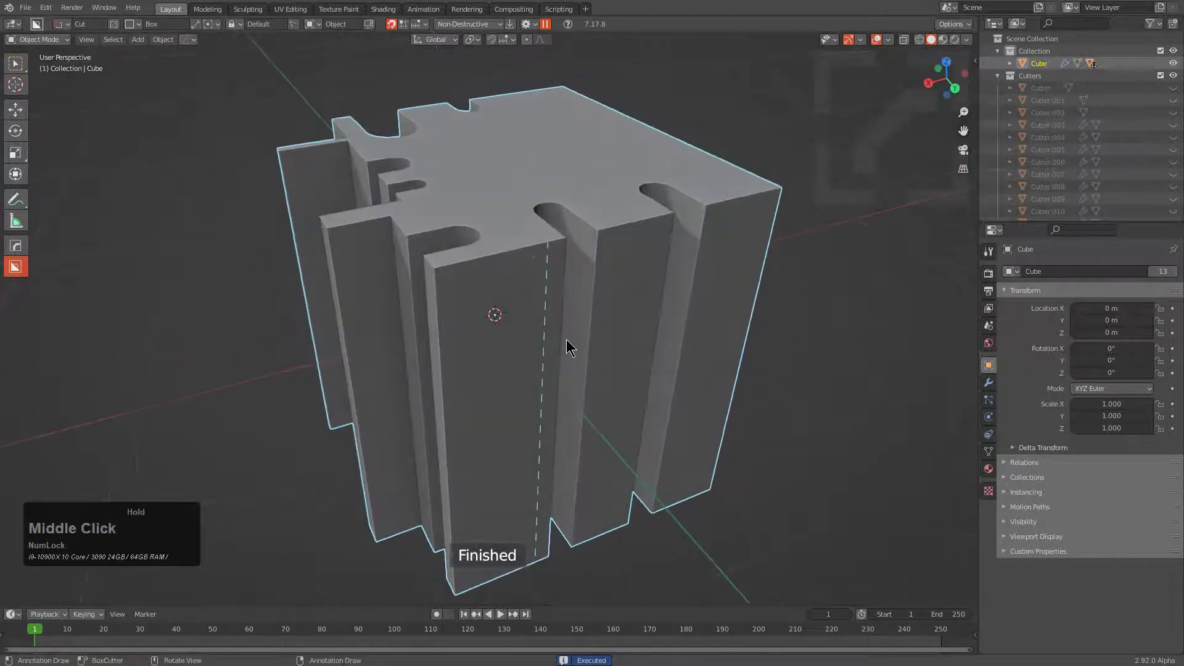
{"action": "key", "text": "ctrl+z"}
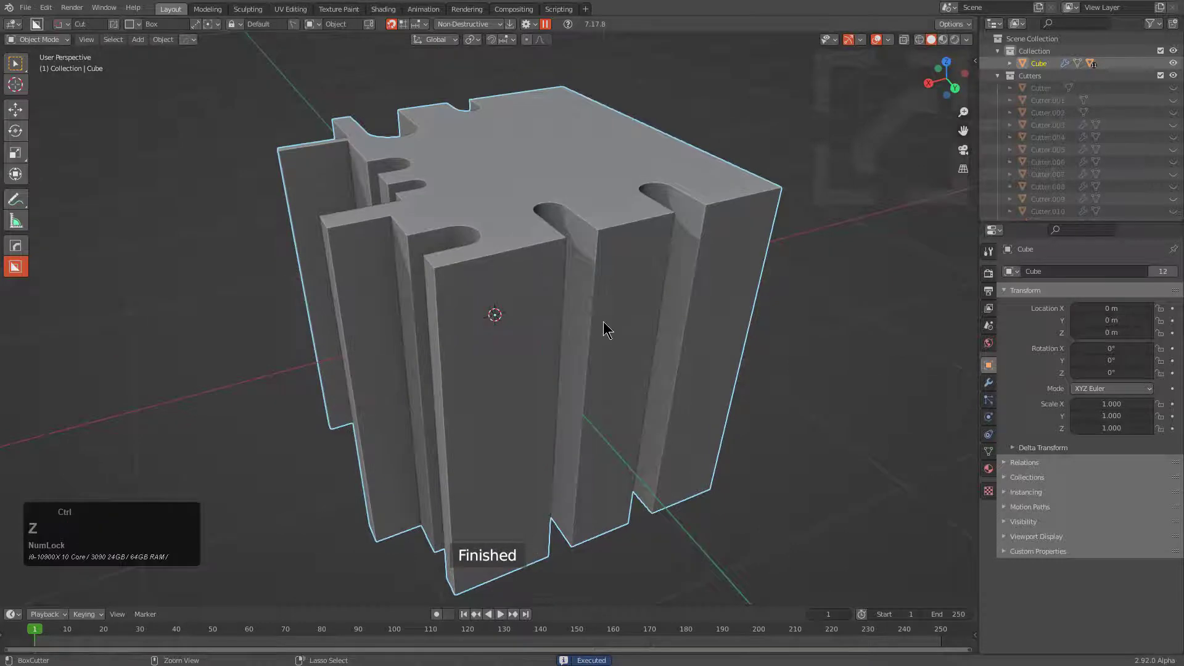
- Set the Lazorcut Depth to 0.2 m
{"action": "left_click", "coordinate": [529, 24]}
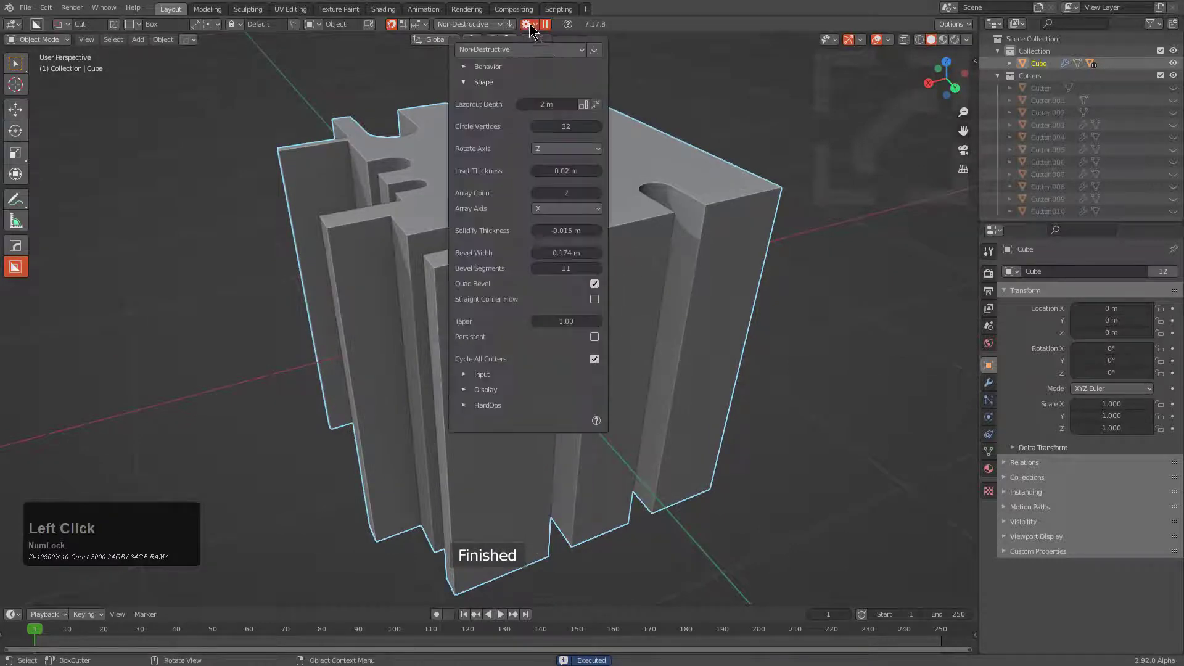
{"action": "left_click", "coordinate": [548, 104]}
{"action": "type", "text": "."}
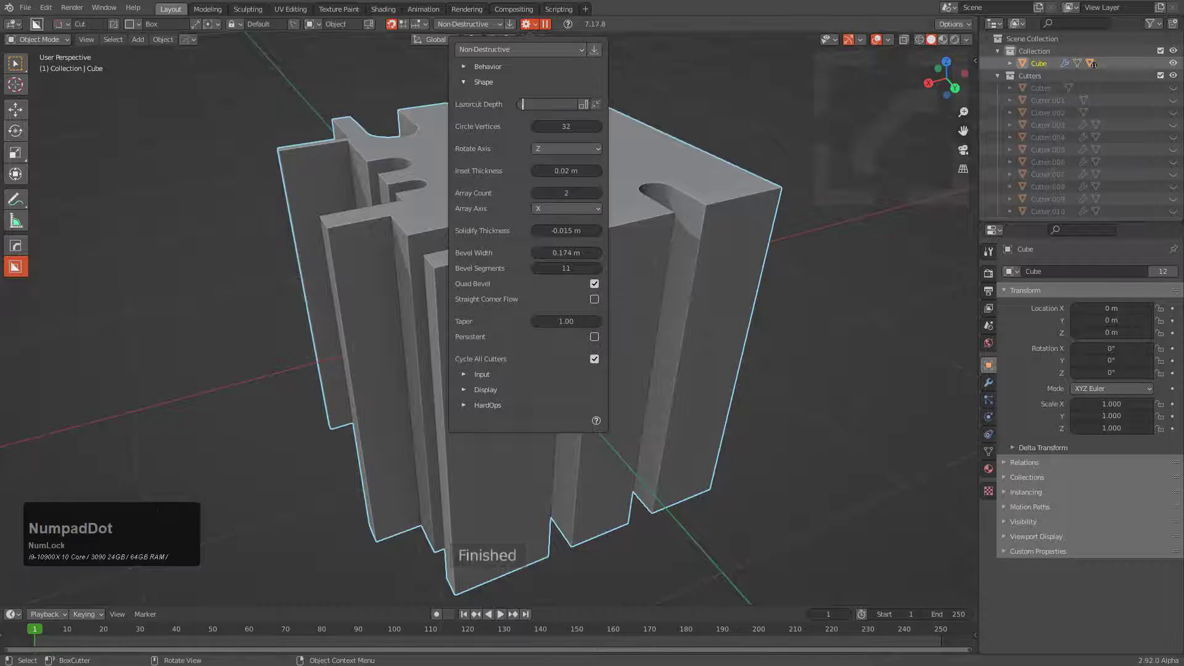
{"action": "type", "text": "2"}
{"action": "middle_click", "coordinate": [637, 238]}
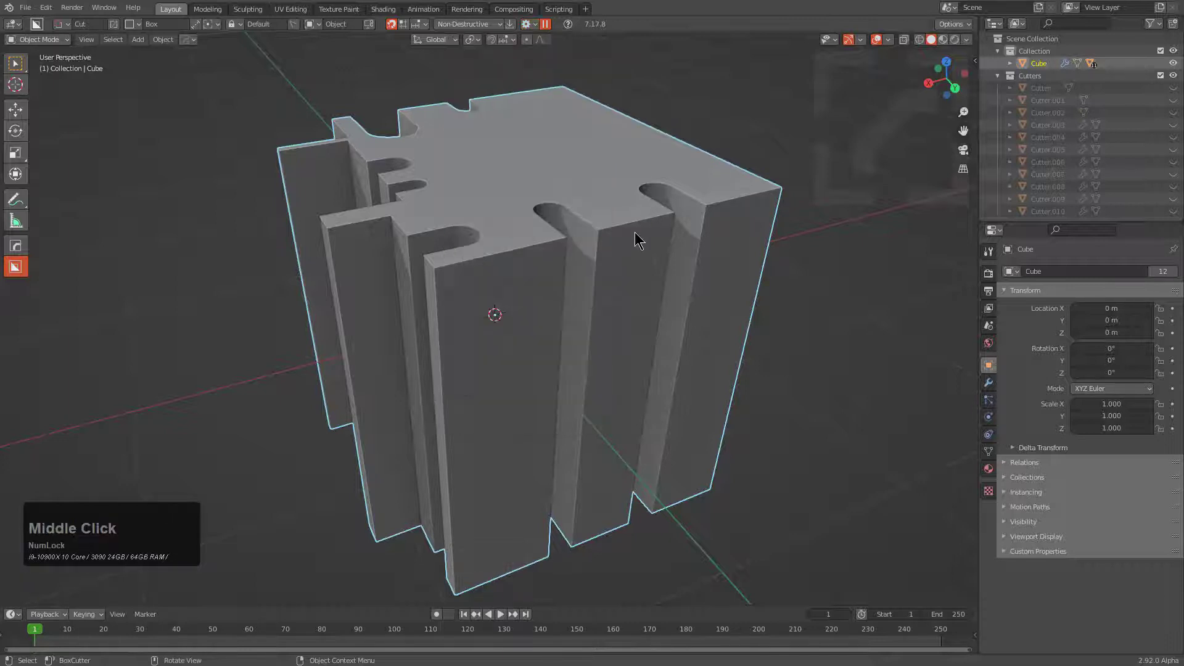
- Delete the last boolean modifier, Boolean.010, from the cube's modifier stack
{"action": "middle_click_drag", "start_coordinate": [660, 236], "coordinate": [866, 294]}
{"action": "left_click", "coordinate": [989, 382]}
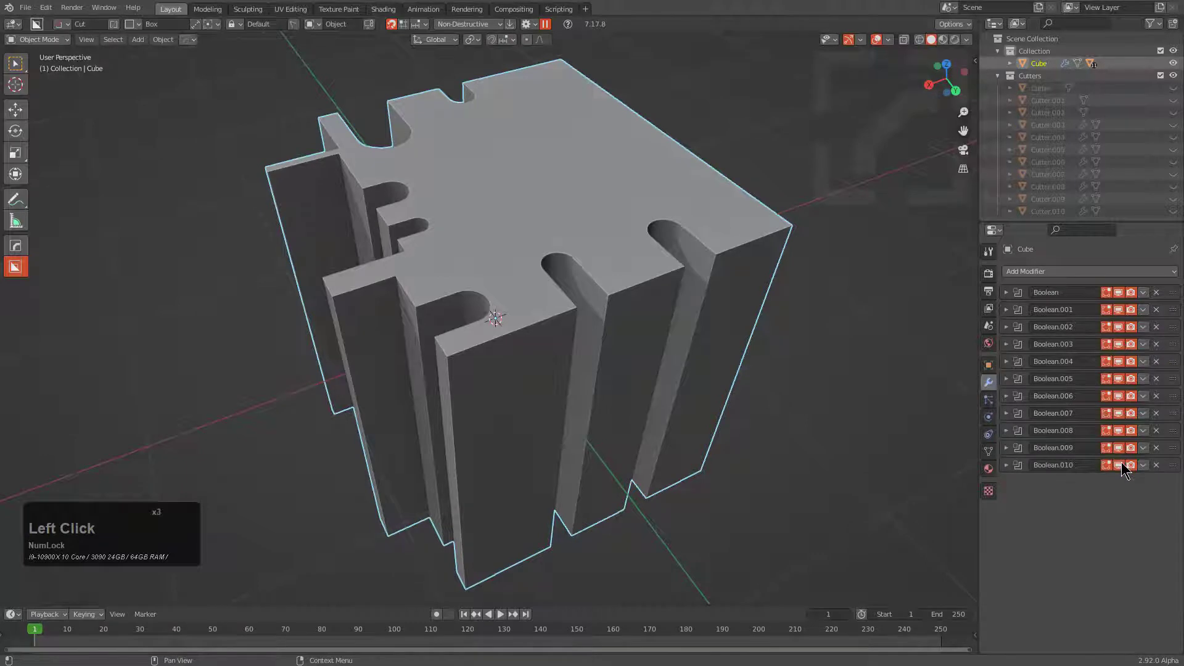
{"action": "left_click", "coordinate": [1157, 466]}
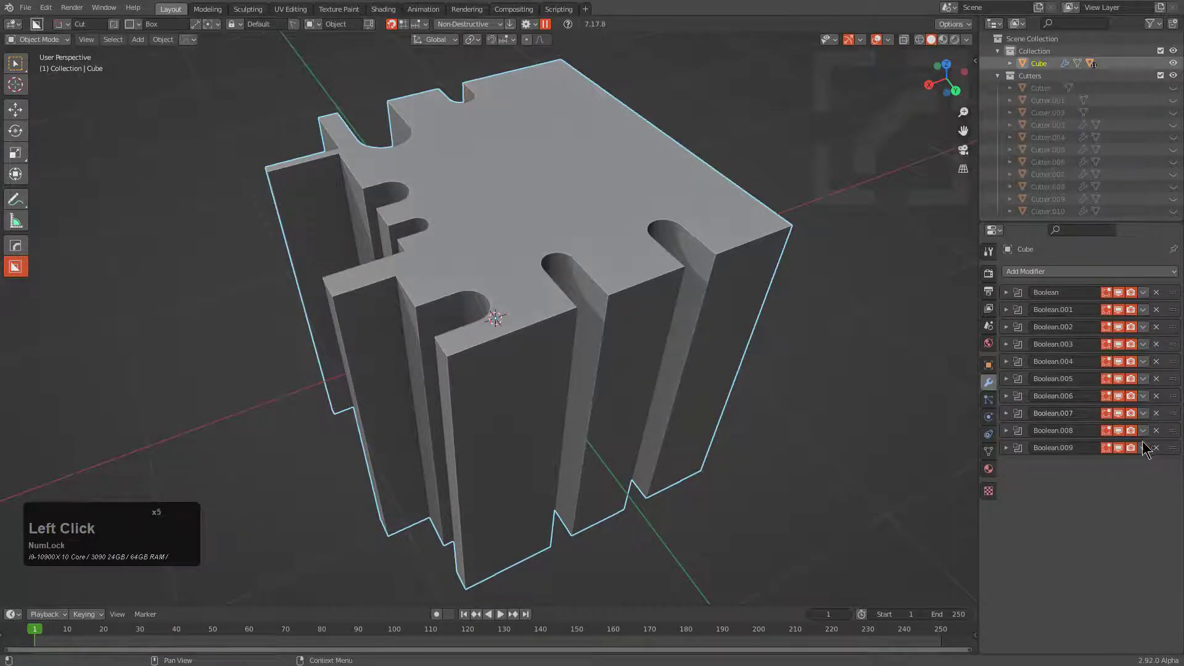
- Lazorcut a wider rounded box around the slot nearest the intact corner of the cube's two-slot side
{"action": "middle_click_drag", "start_coordinate": [734, 286], "coordinate": [734, 290]}
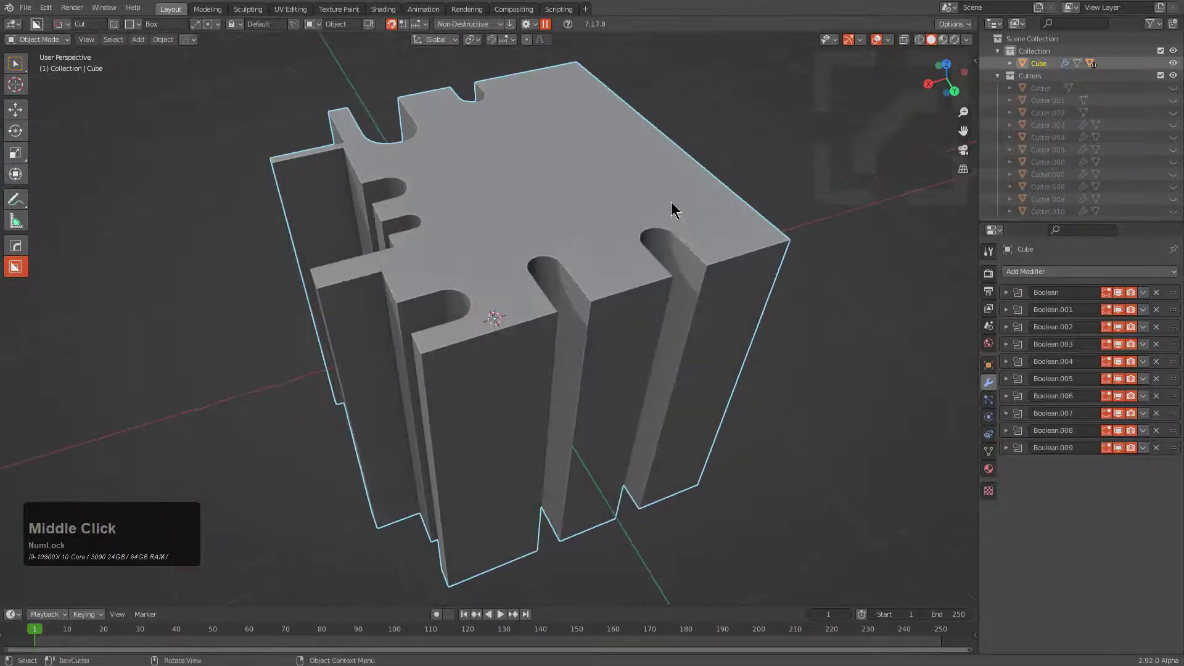
{"action": "mouse_move", "coordinate": [674, 210]}
{"action": "left_mouse_down"}
{"action": "mouse_move", "coordinate": [686, 338]}
{"action": "mouse_move", "coordinate": [727, 357]}
{"action": "left_mouse_up"}
{"action": "key", "text": "b"}
{"action": "left_click", "coordinate": [722, 250]}
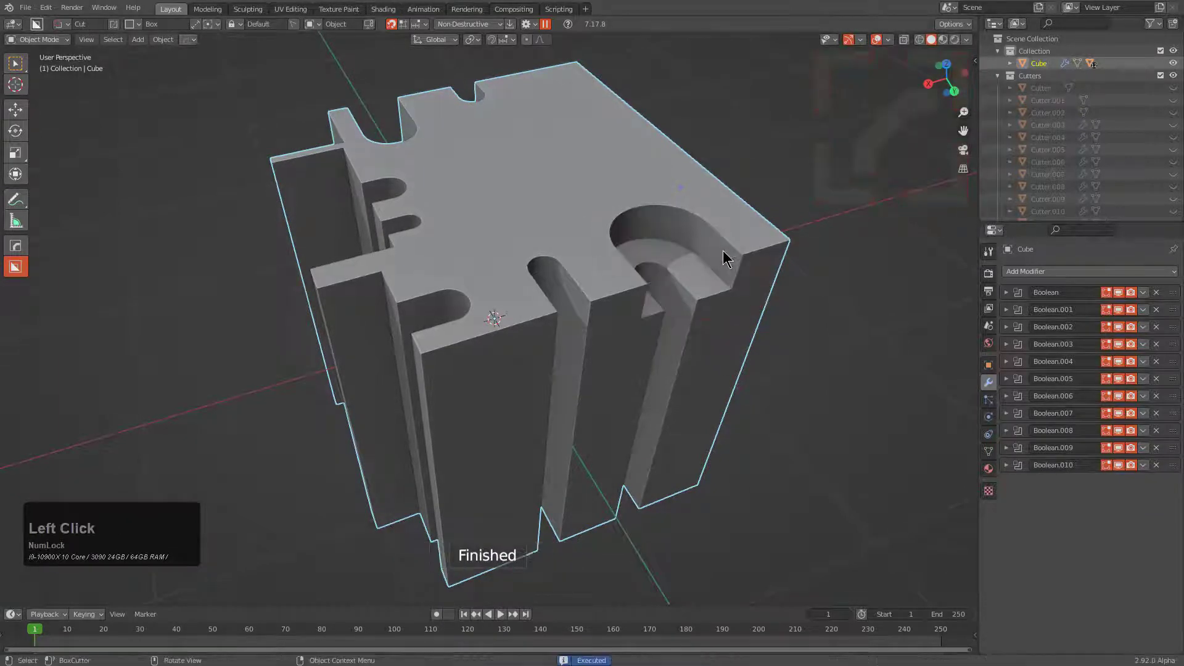
- Lazorcut a second wider rounded box around the neighbouring slot on the same side of the cube
{"action": "middle_click_drag", "start_coordinate": [684, 257], "coordinate": [590, 246]}
{"action": "mouse_move", "coordinate": [555, 246]}
{"action": "left_mouse_down"}
{"action": "mouse_move", "coordinate": [549, 372]}
{"action": "mouse_move", "coordinate": [620, 410]}
{"action": "left_mouse_up"}
{"action": "key", "text": "b"}
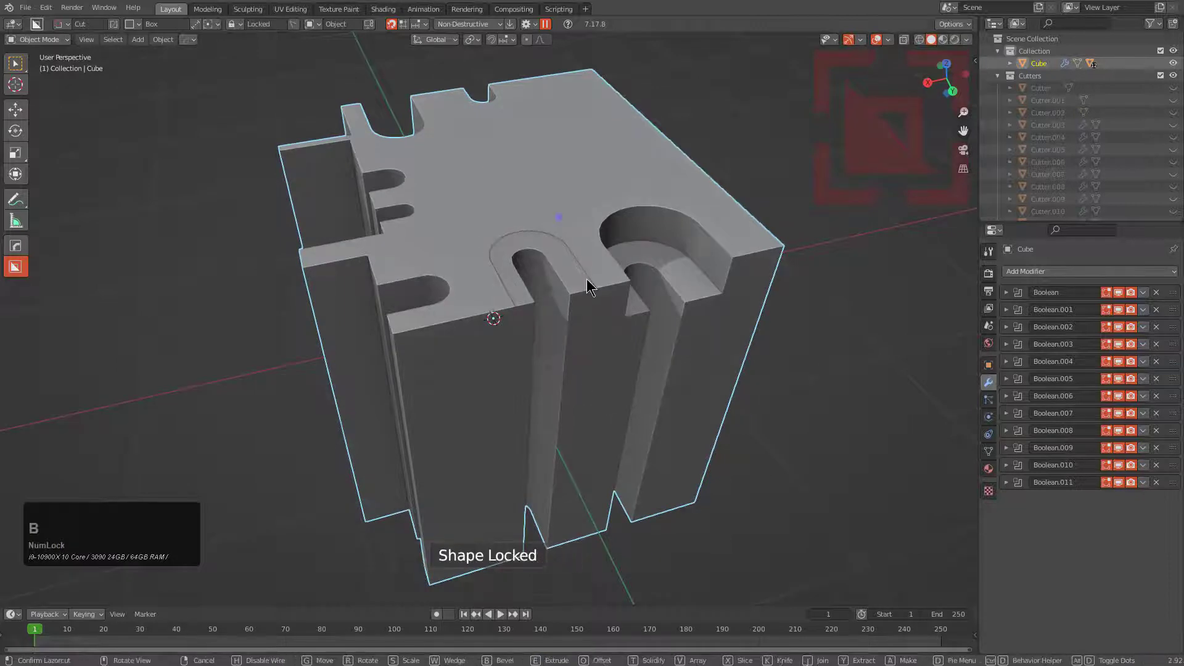
{"action": "left_click", "coordinate": [596, 295]}
- Lazorcut a rounded box around the slot closest to the corner on the cube's adjacent side
{"action": "middle_click_drag", "start_coordinate": [596, 294], "coordinate": [611, 287]}
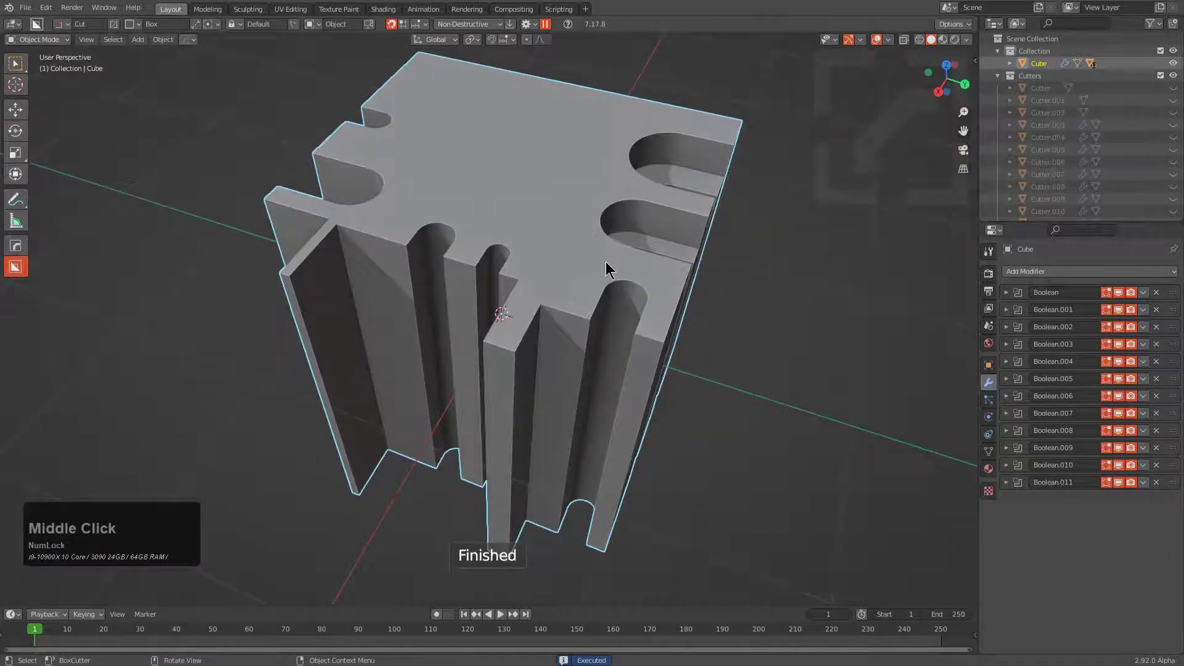
{"action": "mouse_move", "coordinate": [605, 261]}
{"action": "left_mouse_down"}
{"action": "mouse_move", "coordinate": [628, 385]}
{"action": "mouse_move", "coordinate": [689, 401]}
{"action": "mouse_move", "coordinate": [669, 370]}
{"action": "left_mouse_up"}
{"action": "key", "text": "b"}
{"action": "left_click", "coordinate": [642, 296]}
- Lazorcut a rounded box around the narrowest slot on this adjacent side
{"action": "middle_click_drag", "start_coordinate": [642, 296], "coordinate": [646, 331]}
{"action": "scroll", "coordinate": [596, 263], "scroll_direction": "up", "scroll_amount": 3}
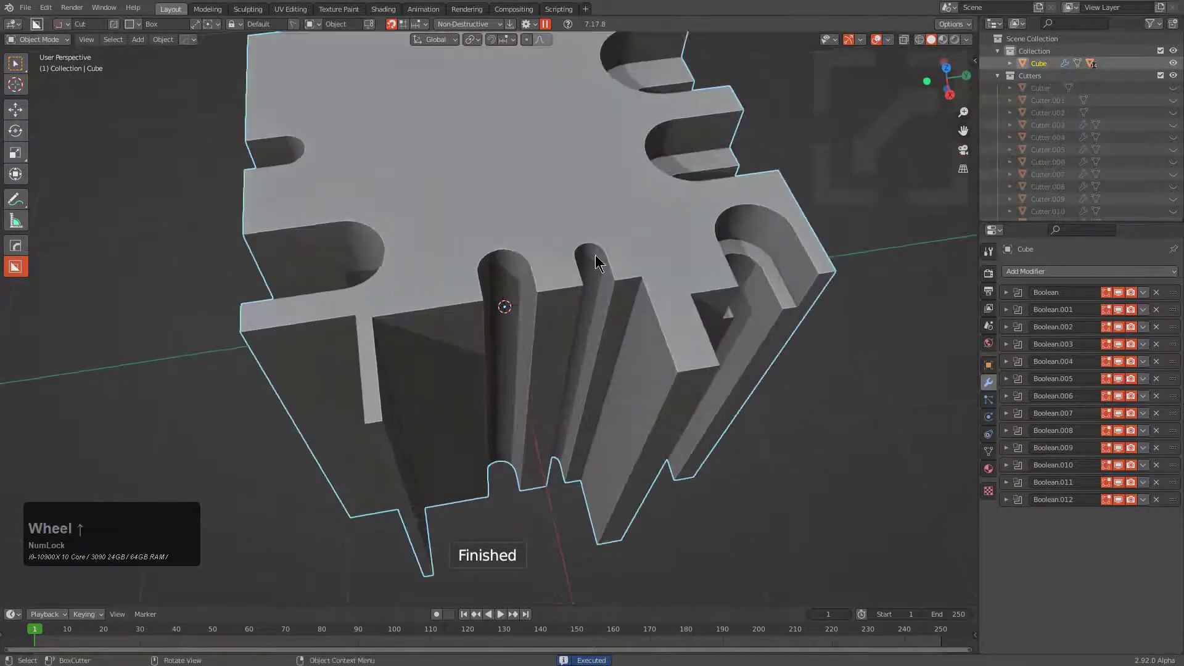
{"action": "mouse_move", "coordinate": [616, 222]}
{"action": "left_mouse_down"}
{"action": "mouse_move", "coordinate": [608, 318]}
{"action": "mouse_move", "coordinate": [585, 335]}
{"action": "mouse_move", "coordinate": [608, 370]}
{"action": "mouse_move", "coordinate": [627, 285]}
{"action": "left_mouse_up"}
{"action": "key", "text": "b"}
{"action": "left_click", "coordinate": [620, 257]}
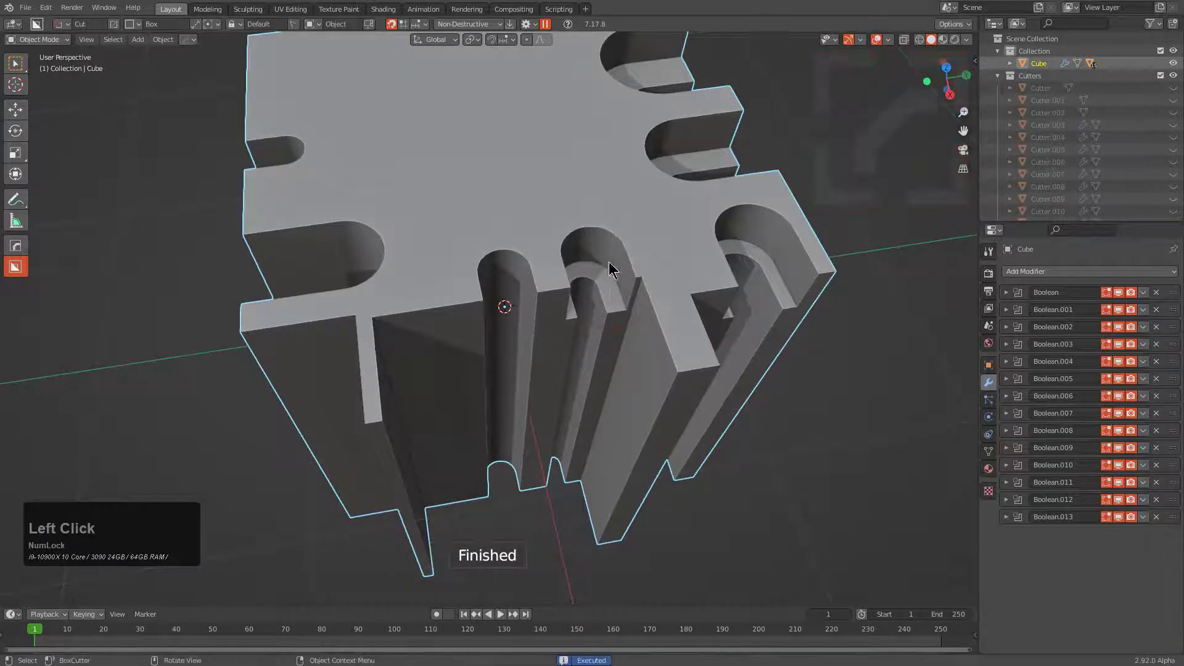
- Lazorcut a rounded box around the remaining slot beside the narrowest one
{"action": "middle_click_drag", "start_coordinate": [621, 256], "coordinate": [606, 265]}
{"action": "mouse_move", "coordinate": [552, 226]}
{"action": "left_mouse_down"}
{"action": "mouse_move", "coordinate": [524, 365]}
{"action": "mouse_move", "coordinate": [596, 412]}
{"action": "mouse_move", "coordinate": [602, 331]}
{"action": "left_mouse_up"}
{"action": "key", "text": "b"}
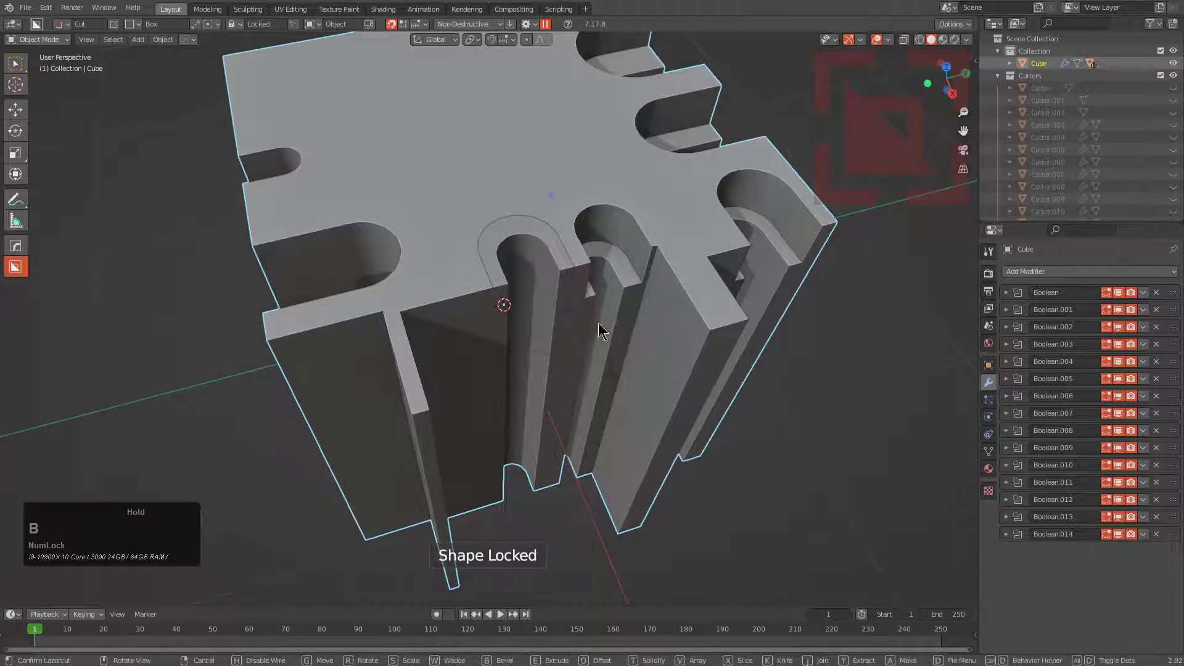
{"action": "left_click", "coordinate": [566, 281]}
- Lazorcut a beveled box around the widest slot on the opposite side, moving the cutter to centre it over the slot
{"action": "middle_click_drag", "start_coordinate": [563, 288], "coordinate": [490, 226]}
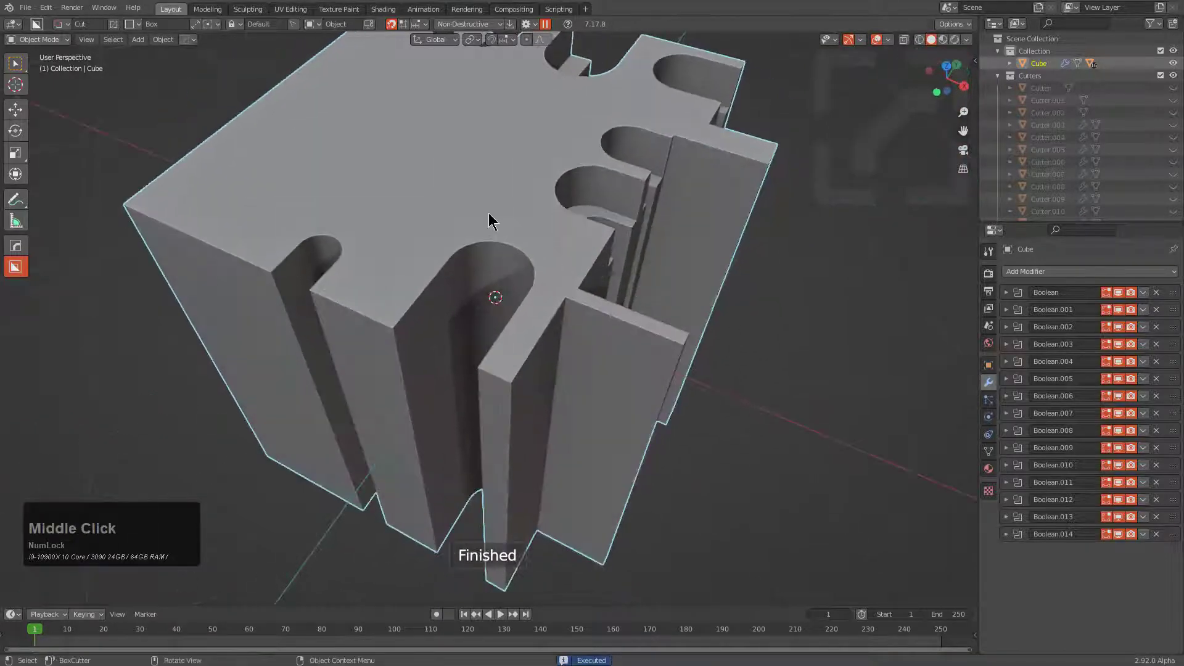
{"action": "mouse_move", "coordinate": [488, 215]}
{"action": "left_mouse_down"}
{"action": "mouse_move", "coordinate": [465, 432]}
{"action": "mouse_move", "coordinate": [436, 445]}
{"action": "mouse_move", "coordinate": [579, 478]}
{"action": "mouse_move", "coordinate": [665, 376]}
{"action": "left_mouse_up"}
{"action": "key", "text": "b"}
{"action": "key", "text": "g"}
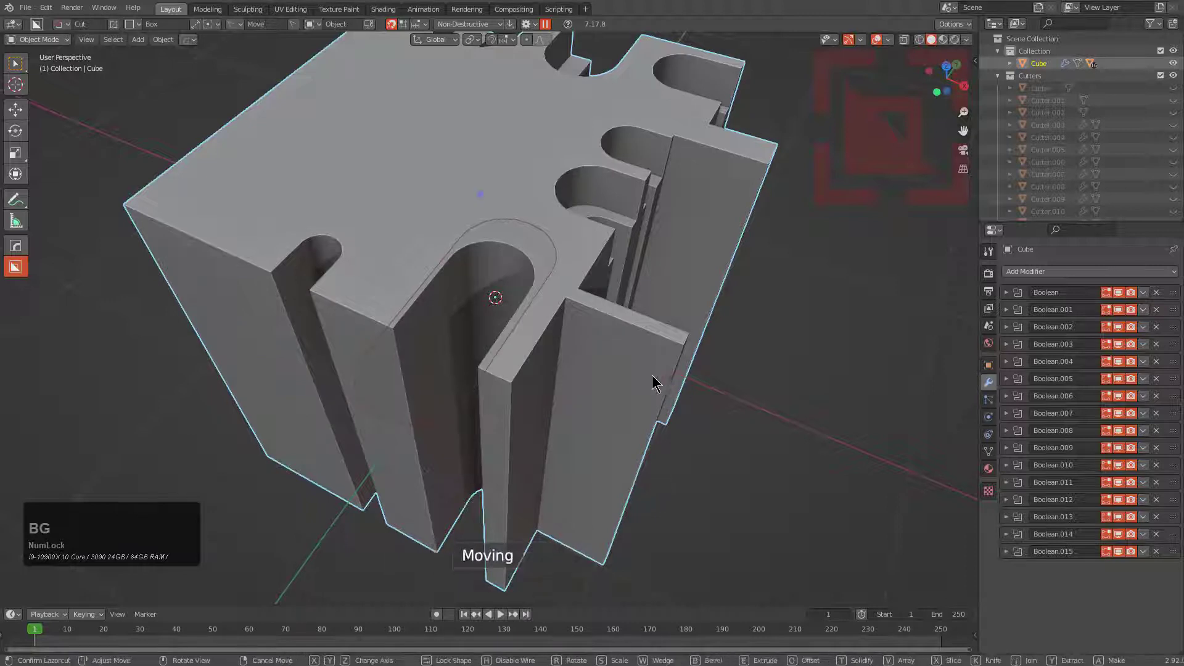
{"action": "left_click", "coordinate": [647, 382]}
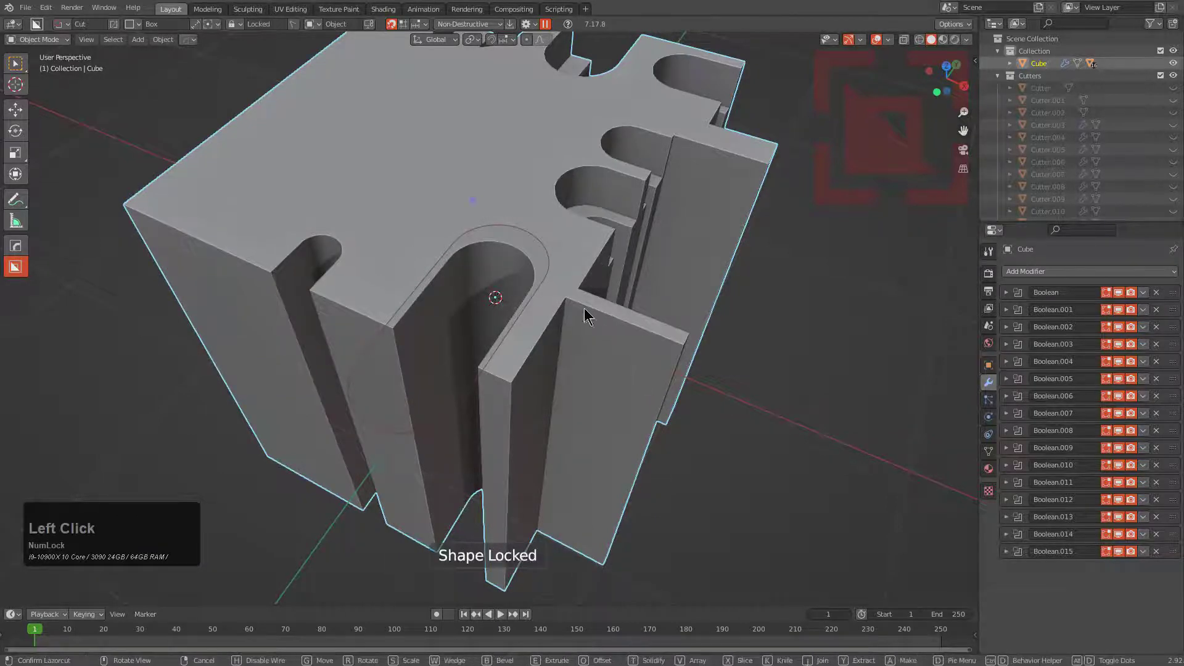
- Lazorcut a beveled box around the narrow slot beside the widest one, moving the cutter into place
{"action": "middle_click_drag", "start_coordinate": [533, 265], "coordinate": [518, 308]}
{"action": "mouse_move", "coordinate": [329, 240]}
{"action": "left_mouse_down"}
{"action": "mouse_move", "coordinate": [356, 370]}
{"action": "mouse_move", "coordinate": [420, 372]}
{"action": "left_mouse_up"}
{"action": "key", "text": "b"}
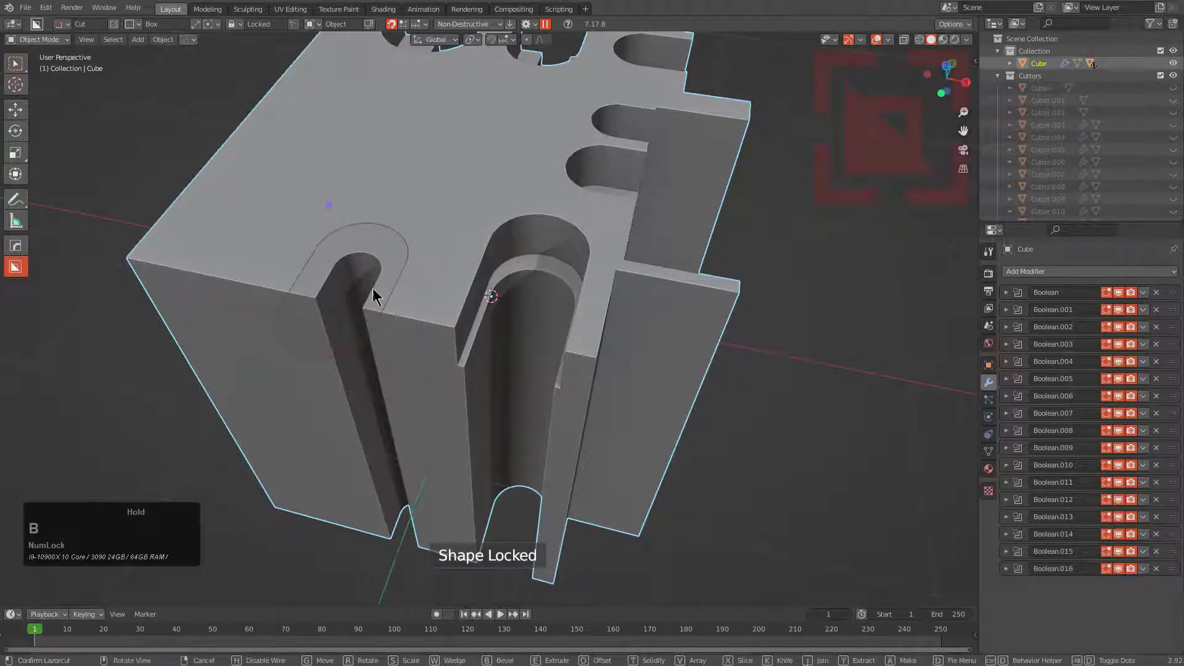
{"action": "key", "text": "g"}
{"action": "left_click", "coordinate": [380, 286]}
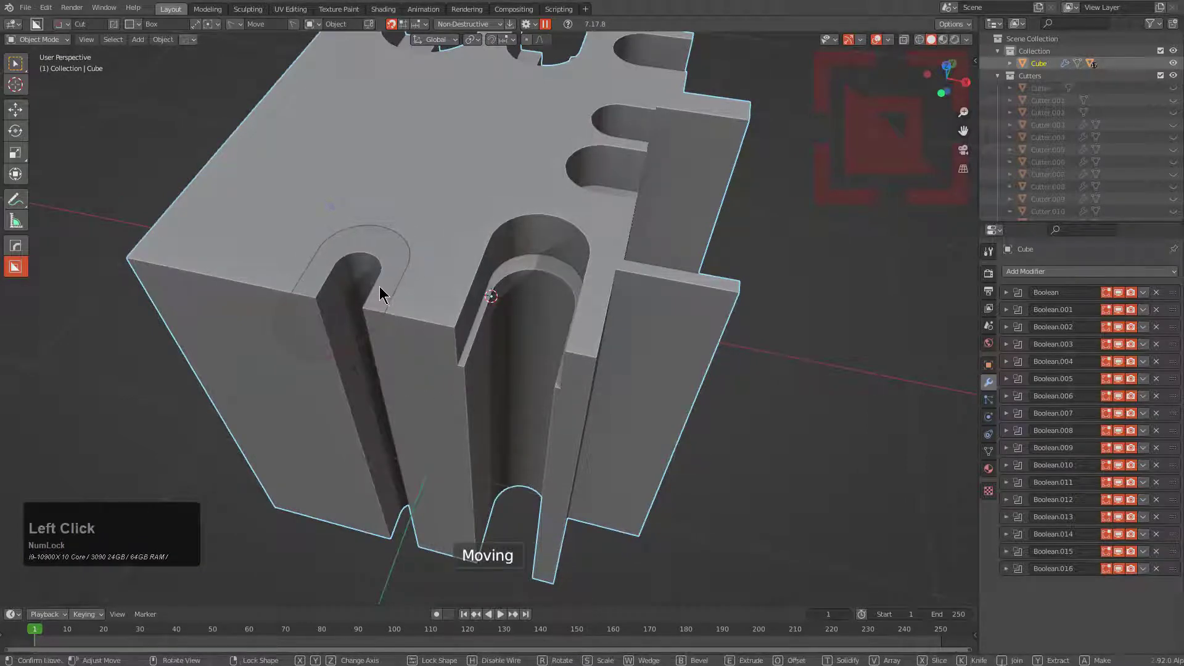
{"action": "left_click", "coordinate": [442, 271]}
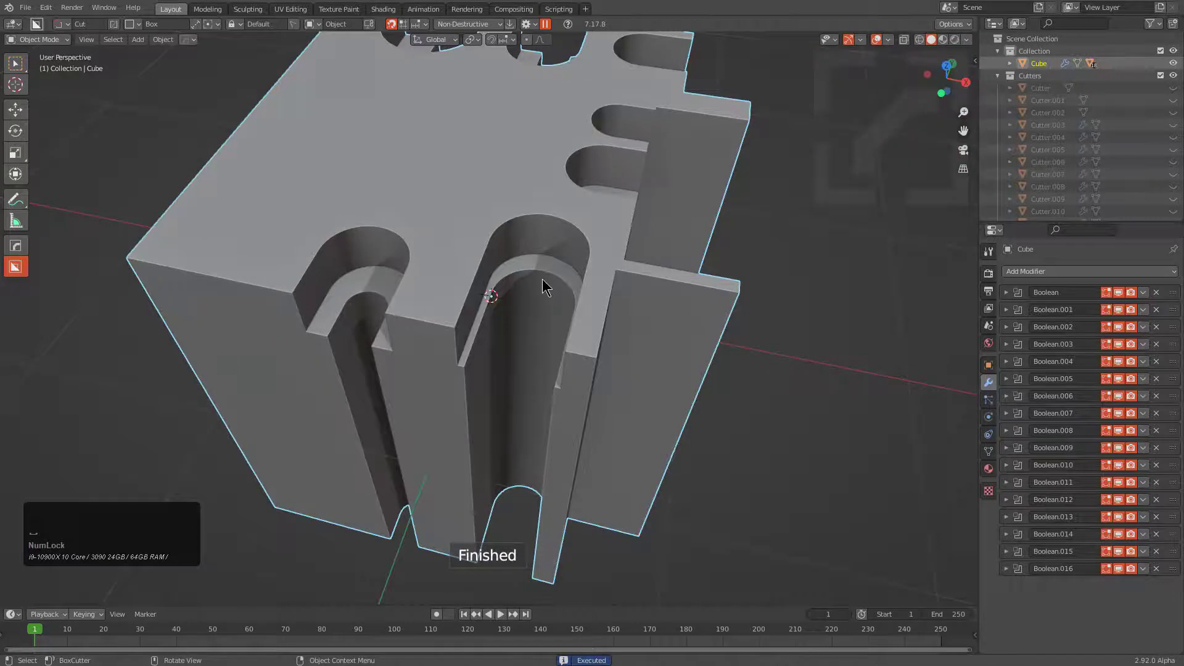
- Set the Lazorcut Depth to 0 m and enable Auto Depth in the shape settings
{"action": "scroll", "coordinate": [543, 279], "scroll_direction": "down", "scroll_amount": 5}
{"action": "middle_click_drag", "start_coordinate": [542, 278], "coordinate": [553, 317]}
{"action": "scroll", "coordinate": [586, 303], "scroll_direction": "up", "scroll_amount": 4}
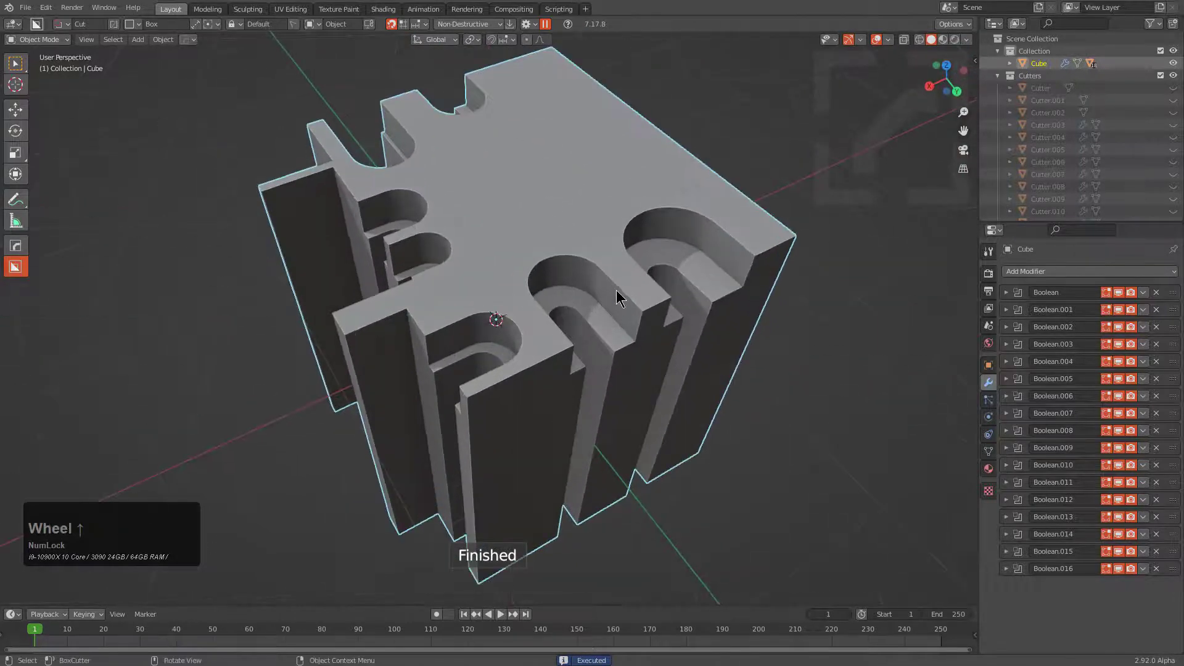
{"action": "middle_click_drag", "start_coordinate": [616, 290], "coordinate": [613, 311]}
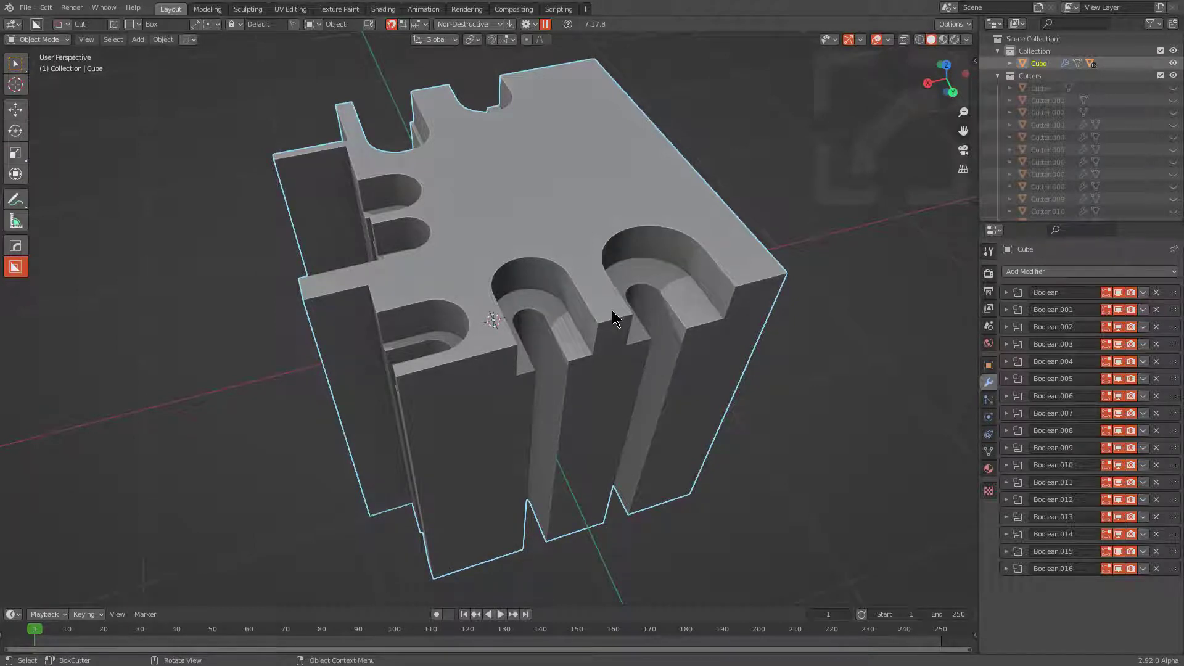
{"action": "left_click", "coordinate": [534, 24]}
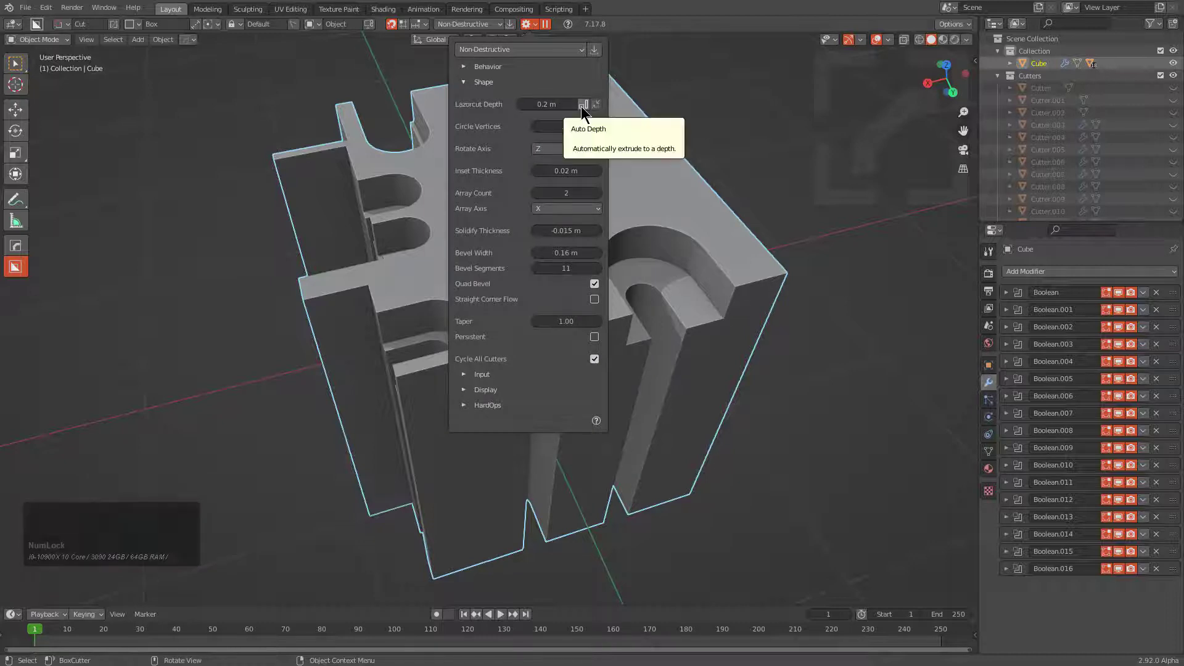
{"action": "double_click", "coordinate": [574, 106]}
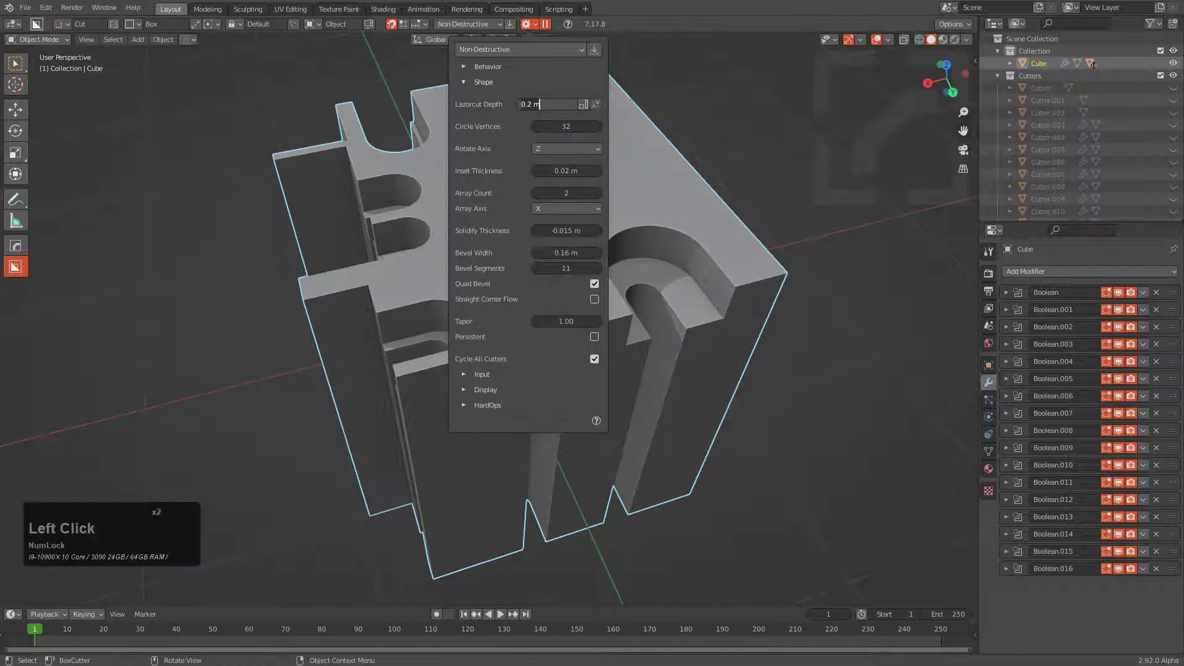
{"action": "type", "text": "0"}
{"action": "key", "text": "KP_Enter"}
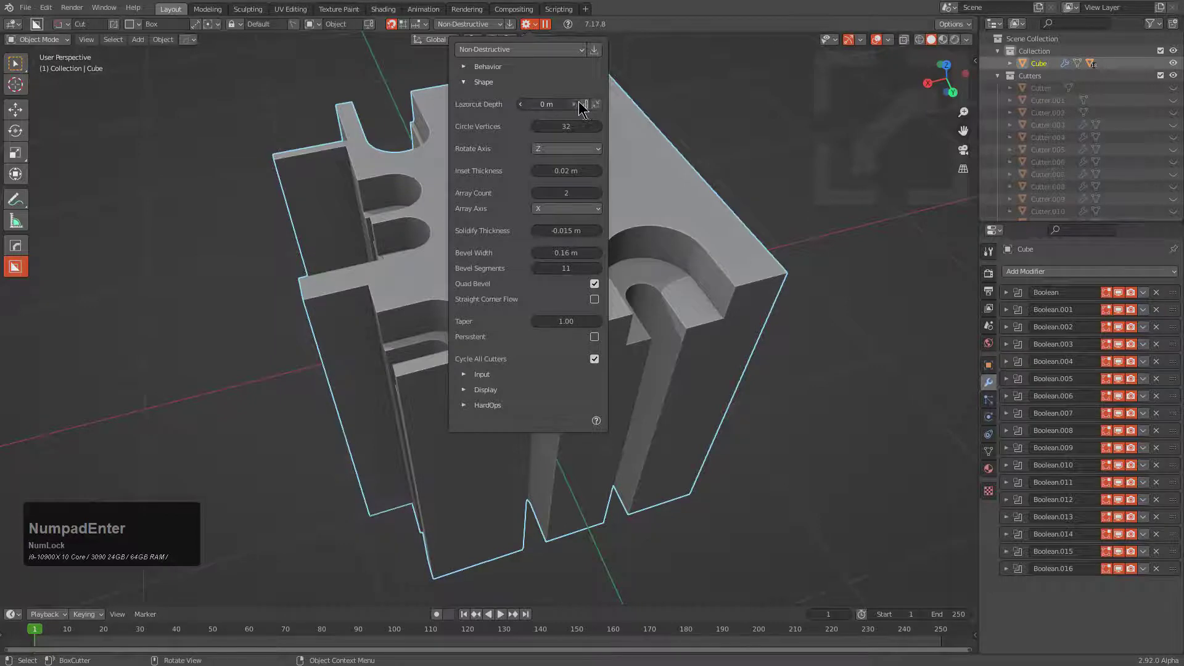
{"action": "left_click", "coordinate": [647, 145]}
- Cut a box notch of about 0.216 by 0.316 into the upper edge of the cube's uncut side, using the automatic depth
{"action": "mouse_move", "coordinate": [648, 146]}
{"action": "middle_mouse_down"}
{"action": "mouse_move", "coordinate": [698, 266]}
{"action": "mouse_move", "coordinate": [565, 305]}
{"action": "middle_mouse_up"}
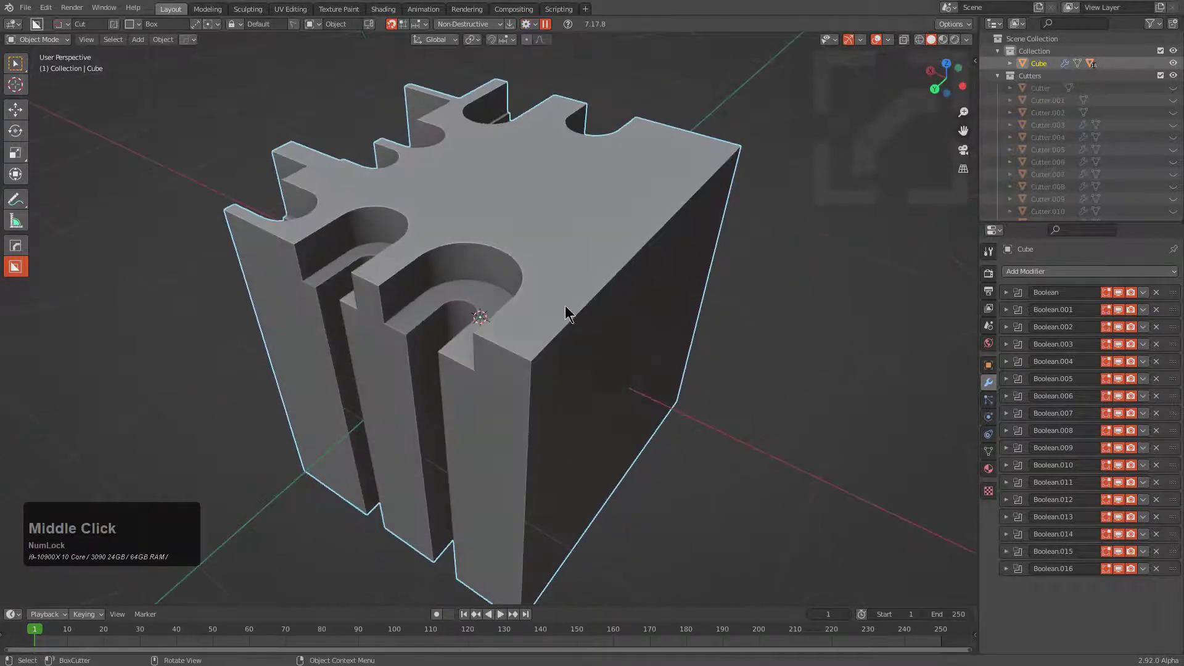
{"action": "left_click_drag", "start_coordinate": [565, 311], "coordinate": [565, 353]}
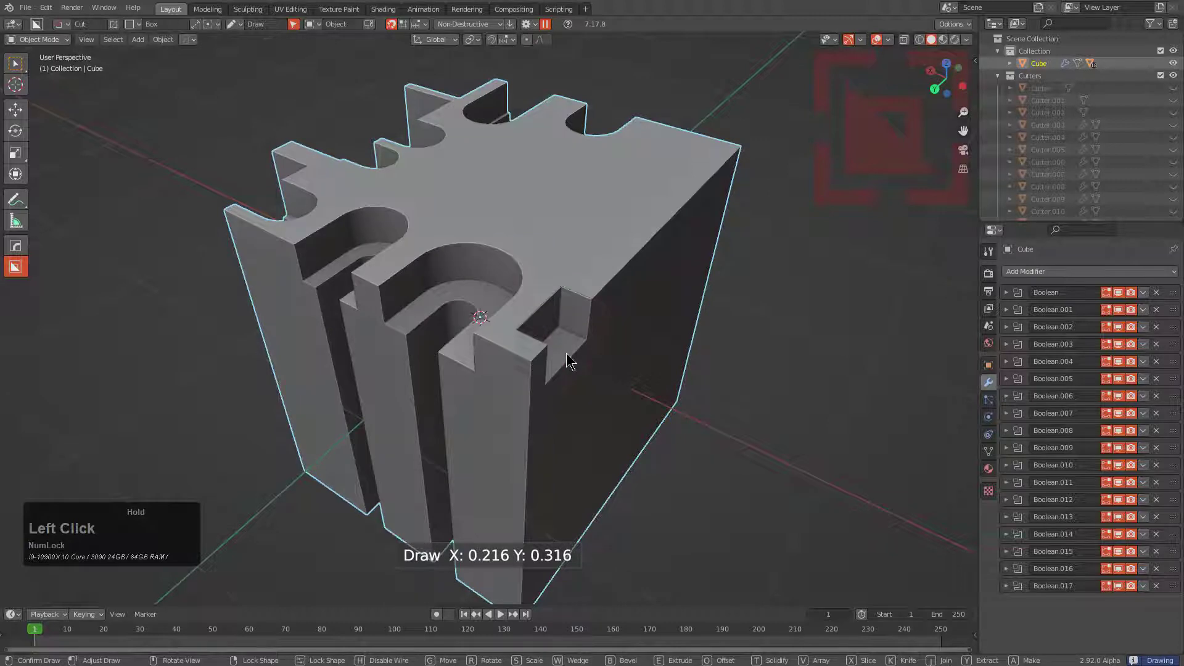
{"action": "key", "text": "Tab"}
{"action": "left_click_drag", "start_coordinate": [567, 352], "coordinate": [557, 358]}
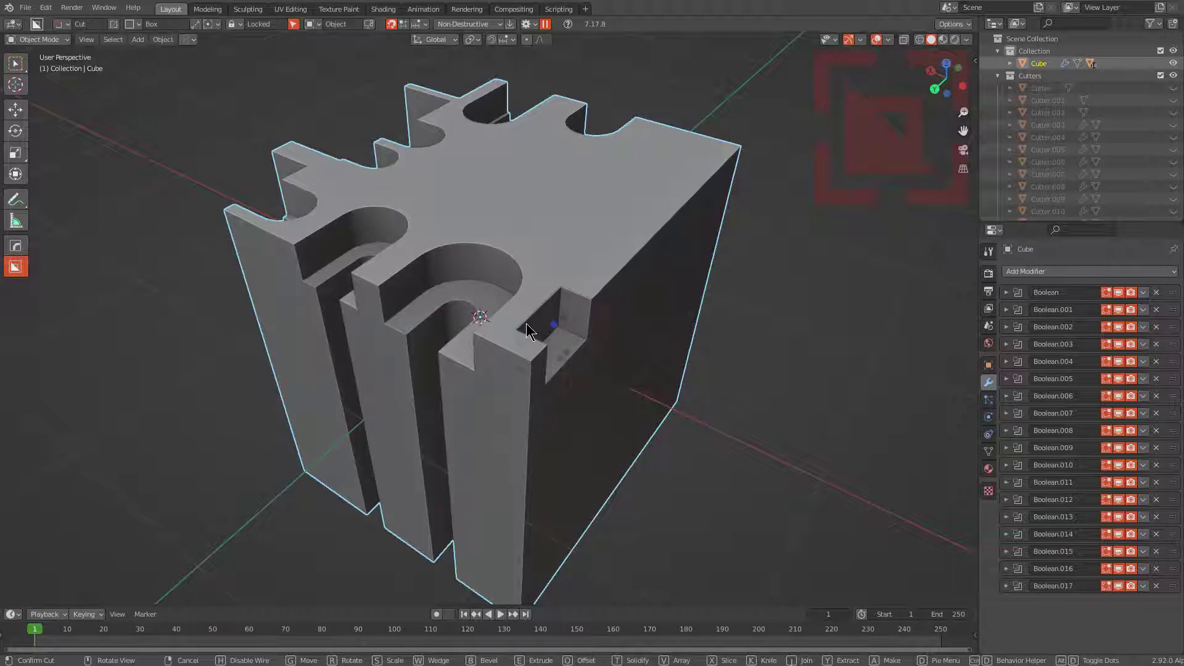
{"action": "left_click", "coordinate": [619, 312]}
- Cut a cluster of progressively smaller box notches in and around the new notch and along the same upper edge
{"action": "middle_click_drag", "start_coordinate": [645, 334], "coordinate": [622, 349]}
{"action": "scroll", "coordinate": [593, 347], "scroll_direction": "up", "scroll_amount": 1}
{"action": "mouse_move", "coordinate": [554, 341]}
{"action": "left_mouse_down"}
{"action": "mouse_move", "coordinate": [595, 347]}
{"action": "mouse_move", "coordinate": [628, 330]}
{"action": "mouse_move", "coordinate": [536, 365]}
{"action": "mouse_move", "coordinate": [598, 325]}
{"action": "left_mouse_up"}
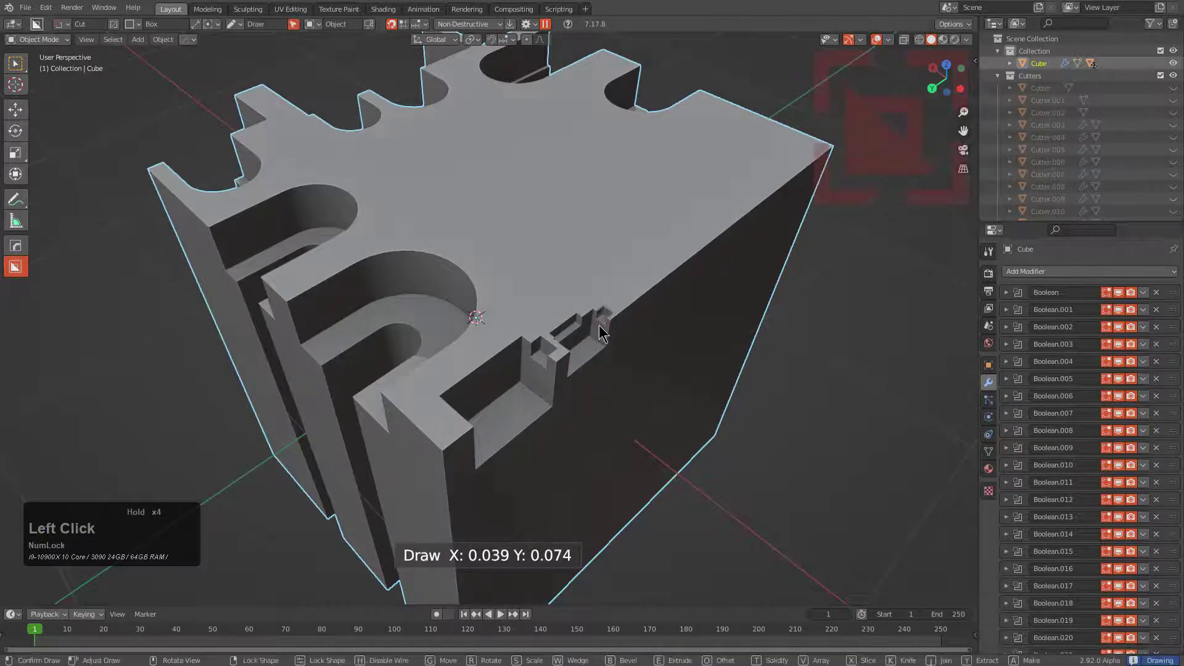
{"action": "mouse_move", "coordinate": [495, 341]}
{"action": "left_mouse_down"}
{"action": "mouse_move", "coordinate": [472, 396]}
{"action": "mouse_move", "coordinate": [479, 413]}
{"action": "mouse_move", "coordinate": [523, 422]}
{"action": "mouse_move", "coordinate": [492, 475]}
{"action": "mouse_move", "coordinate": [572, 405]}
{"action": "left_mouse_up"}
{"action": "left_click_drag", "start_coordinate": [569, 363], "coordinate": [573, 361]}
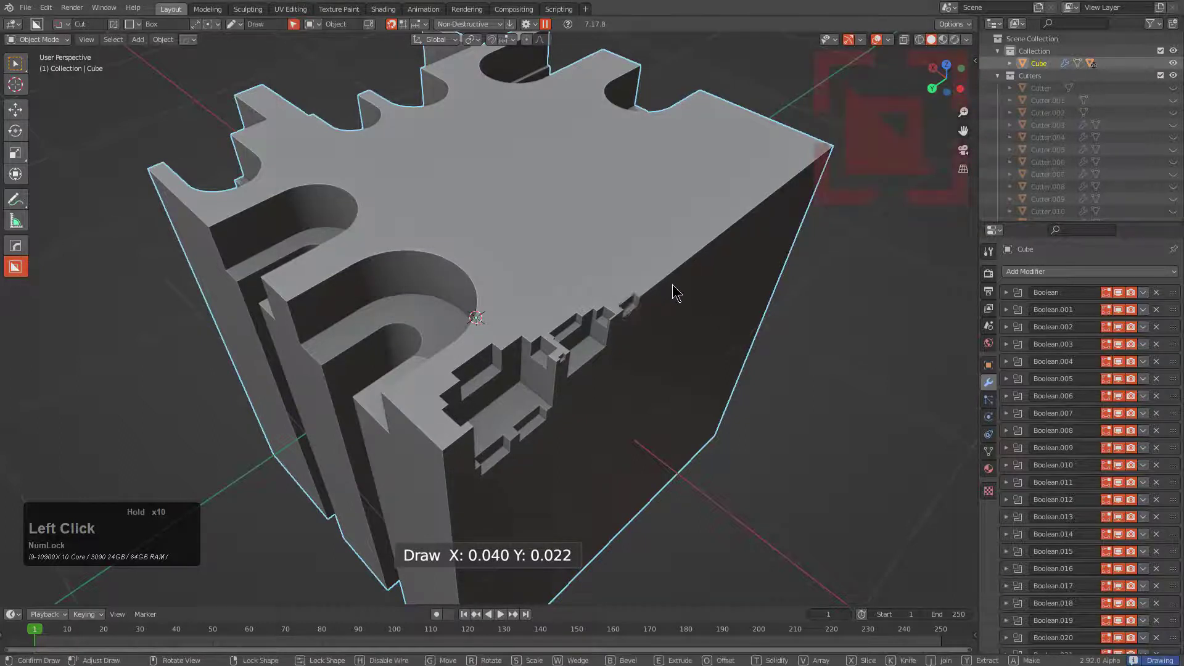
{"action": "left_click", "coordinate": [639, 292]}
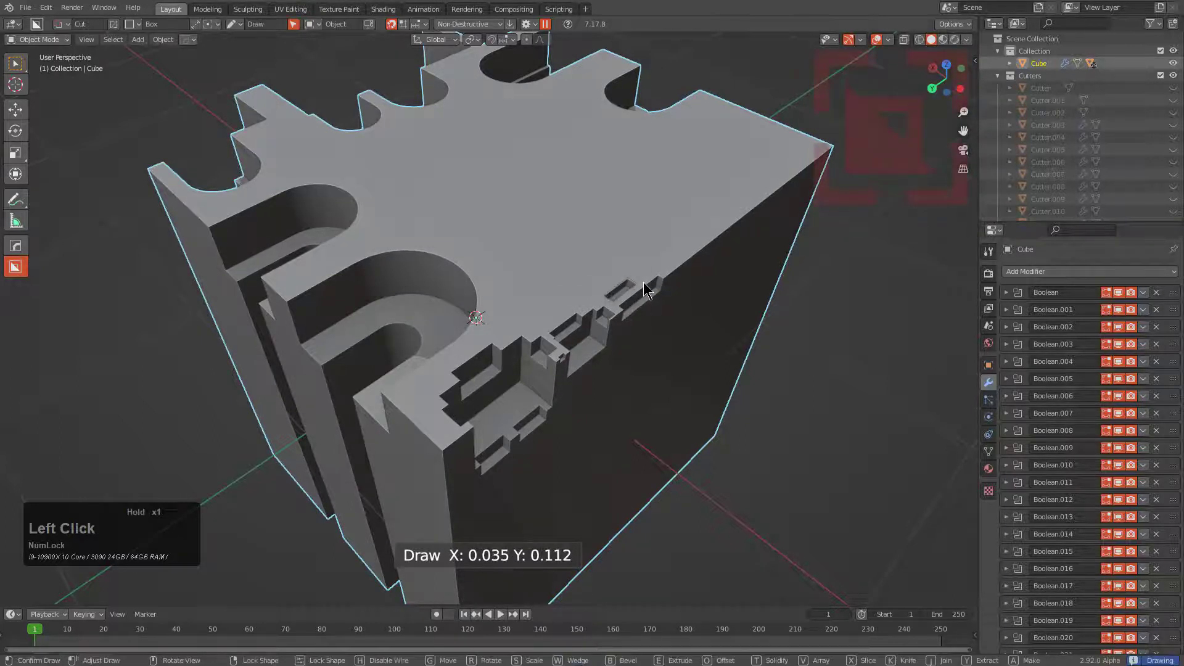
{"action": "left_click", "coordinate": [589, 311]}
{"action": "mouse_move", "coordinate": [577, 303]}
{"action": "left_mouse_down"}
{"action": "mouse_move", "coordinate": [597, 298]}
{"action": "mouse_move", "coordinate": [522, 338]}
{"action": "mouse_move", "coordinate": [555, 293]}
{"action": "mouse_move", "coordinate": [605, 278]}
{"action": "left_mouse_up"}
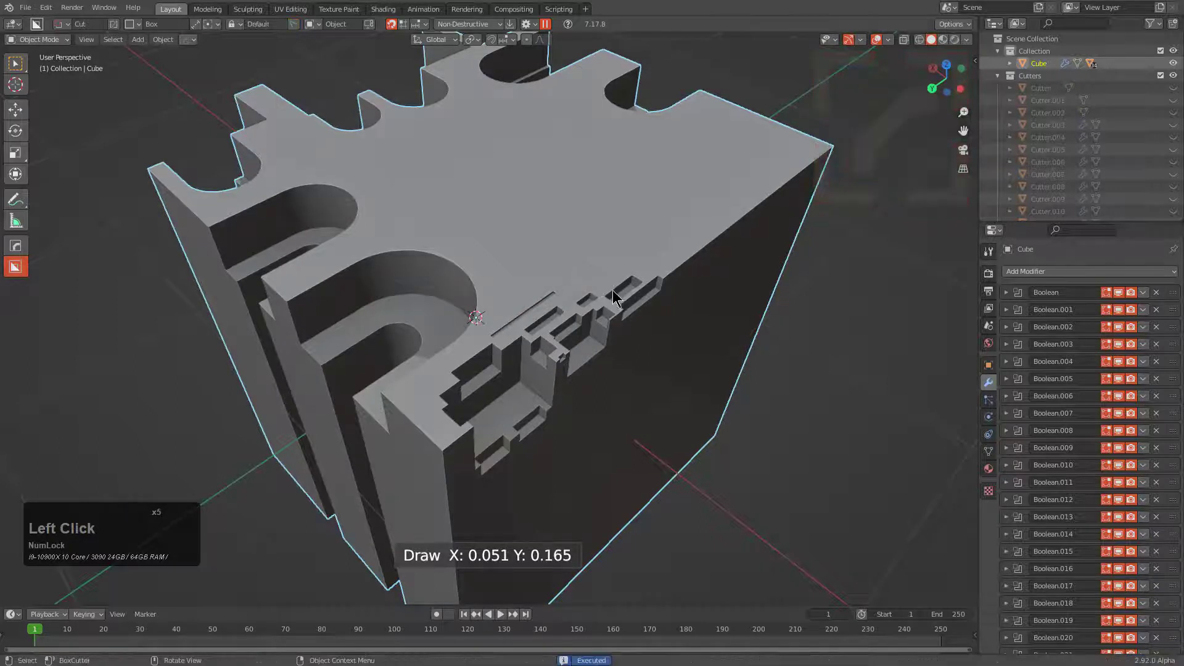
- Undo the last small cuts and cut thin slots beside the notch cluster, one of about 0.032 by 0.106
{"action": "key", "text": "ctrl+z"}
{"action": "key", "text": "ctrl+z"}
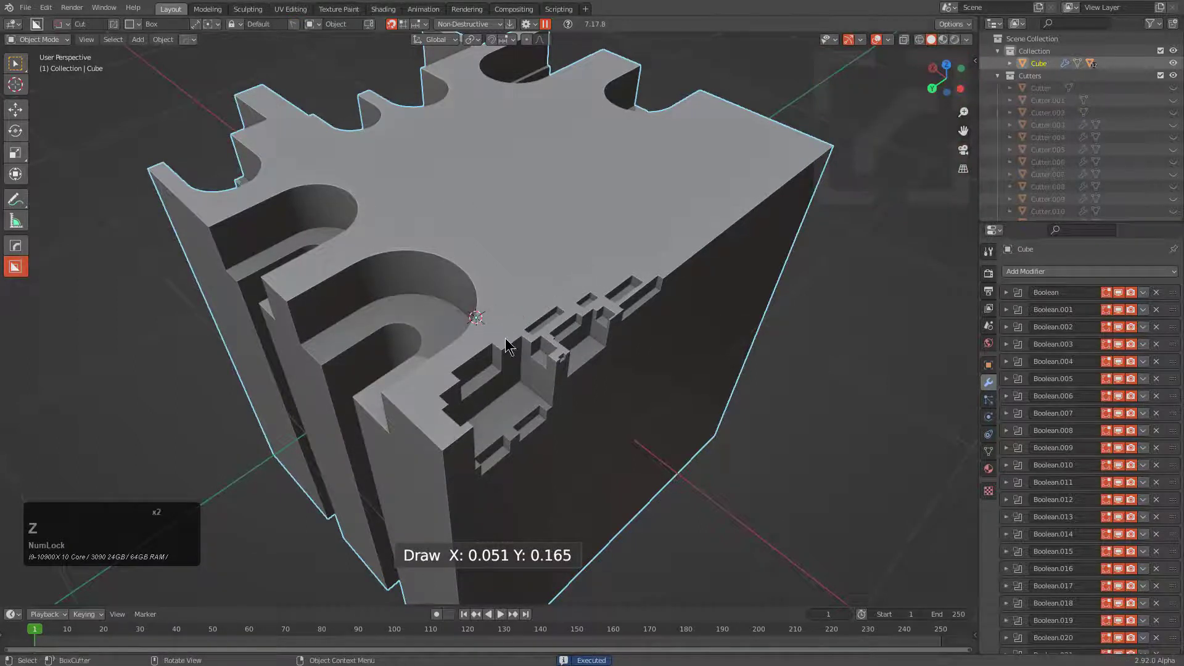
{"action": "left_click_drag", "start_coordinate": [496, 331], "coordinate": [625, 274]}
- Toggle the depth option beside Auto Depth and cut a group of box notches farther along the same upper edge
{"action": "left_click", "coordinate": [535, 38]}
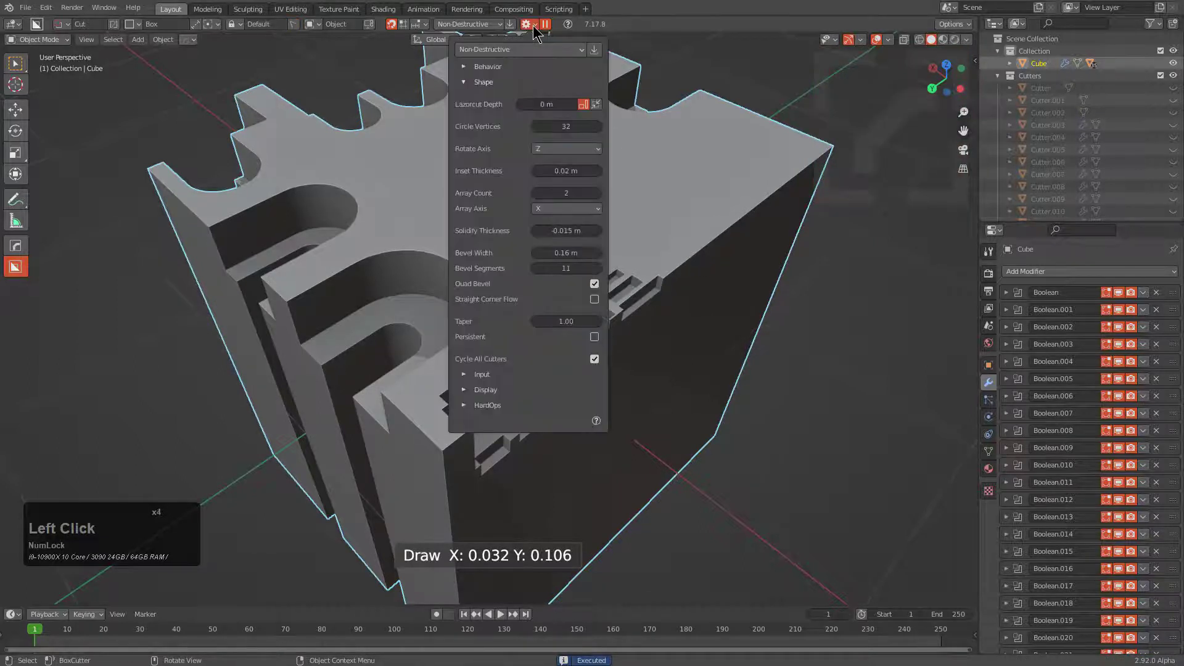
{"action": "left_click", "coordinate": [595, 105]}
{"action": "middle_click_drag", "start_coordinate": [682, 267], "coordinate": [664, 281]}
{"action": "mouse_move", "coordinate": [628, 278]}
{"action": "left_mouse_down"}
{"action": "mouse_move", "coordinate": [716, 270]}
{"action": "mouse_move", "coordinate": [725, 258]}
{"action": "mouse_move", "coordinate": [652, 277]}
{"action": "mouse_move", "coordinate": [643, 284]}
{"action": "mouse_move", "coordinate": [686, 299]}
{"action": "mouse_move", "coordinate": [618, 315]}
{"action": "left_mouse_up"}
{"action": "scroll", "coordinate": [655, 285], "scroll_direction": "up", "scroll_amount": 3}
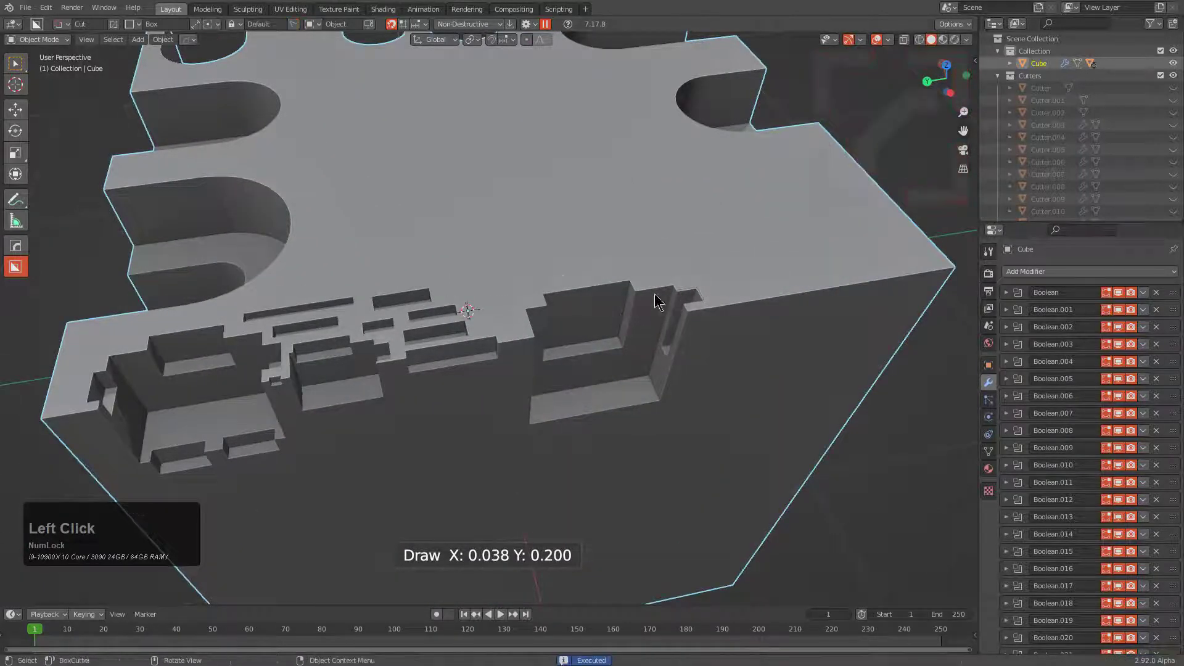
- Draw a larger box cutter around the new notch group, beveled with 1 segment and a width of about 0.033
{"action": "mouse_move", "coordinate": [504, 292]}
{"action": "left_mouse_down"}
{"action": "mouse_move", "coordinate": [697, 364]}
{"action": "mouse_move", "coordinate": [758, 367]}
{"action": "mouse_move", "coordinate": [593, 360]}
{"action": "mouse_move", "coordinate": [660, 357]}
{"action": "left_mouse_up"}
{"action": "key", "text": "b"}
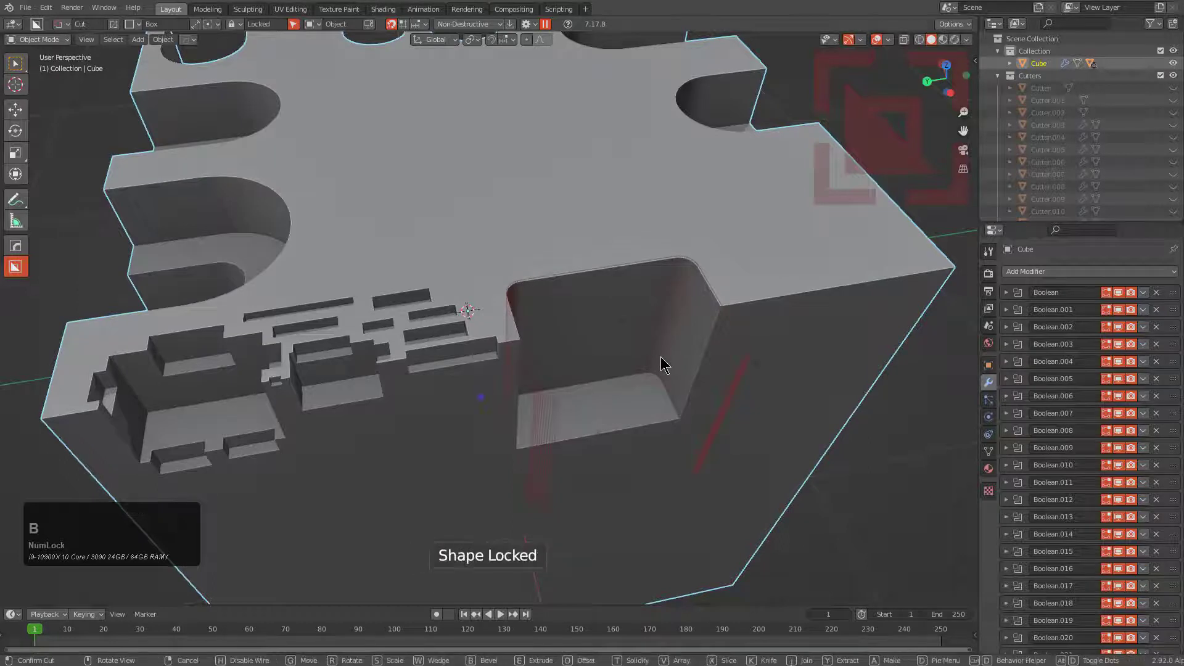
{"action": "key", "text": "b"}
{"action": "scroll", "coordinate": [660, 357], "scroll_direction": "down", "scroll_amount": 7}
{"action": "scroll", "coordinate": [661, 357], "scroll_direction": "down", "scroll_amount": 5}
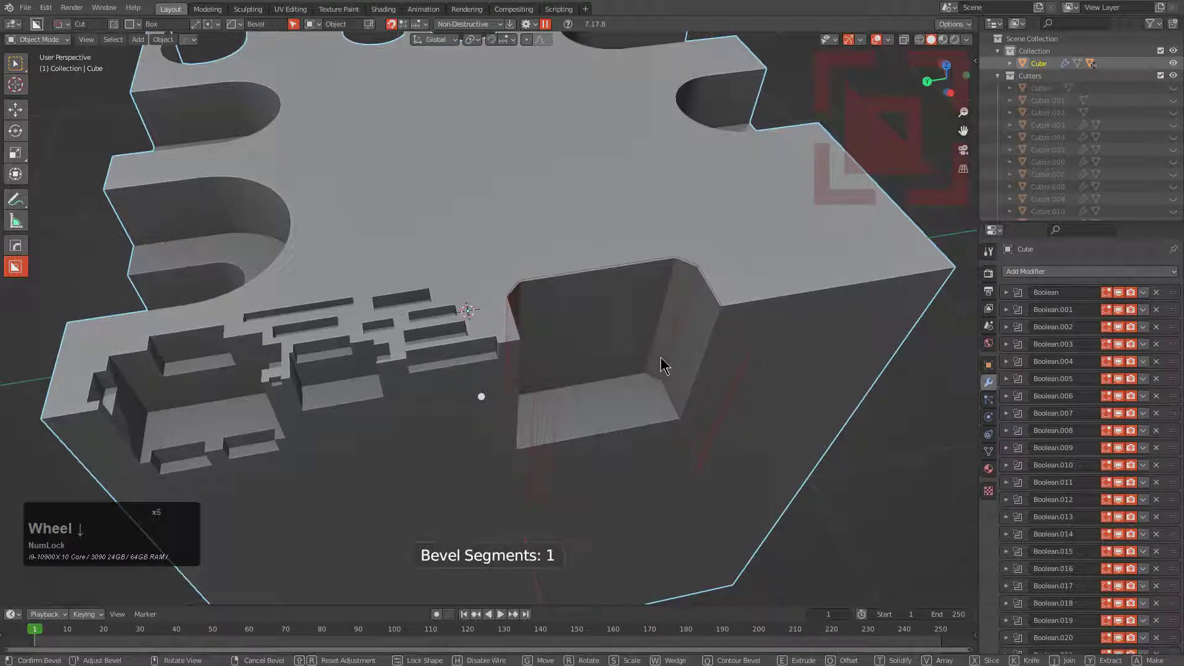
{"action": "left_click", "coordinate": [655, 363]}
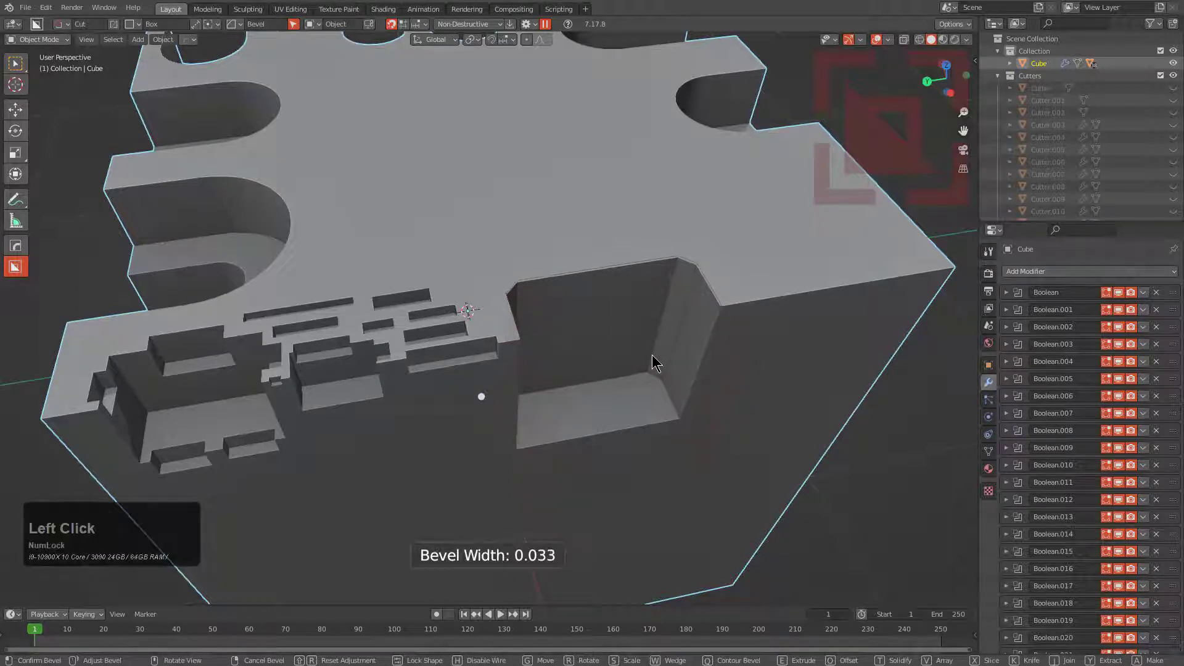
- Solidify the beveled cutter into a thin outline with a thickness of about -0.012 and finish the cut
{"action": "key", "text": "t"}
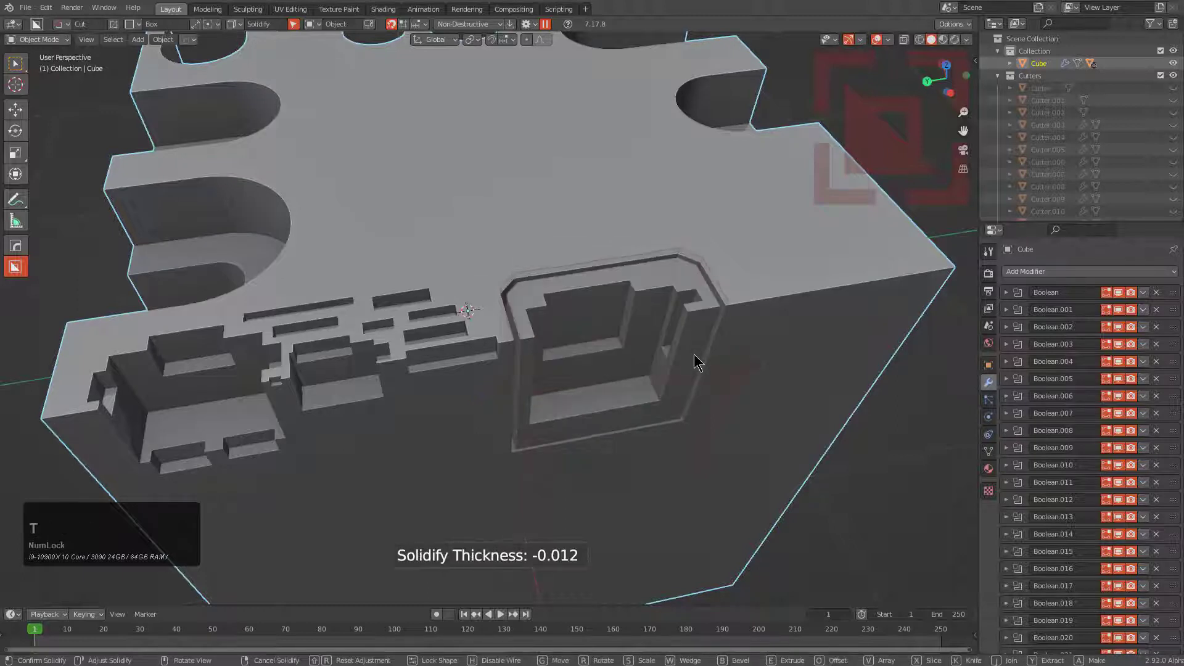
{"action": "left_click", "coordinate": [694, 354]}
{"action": "left_click", "coordinate": [694, 302]}
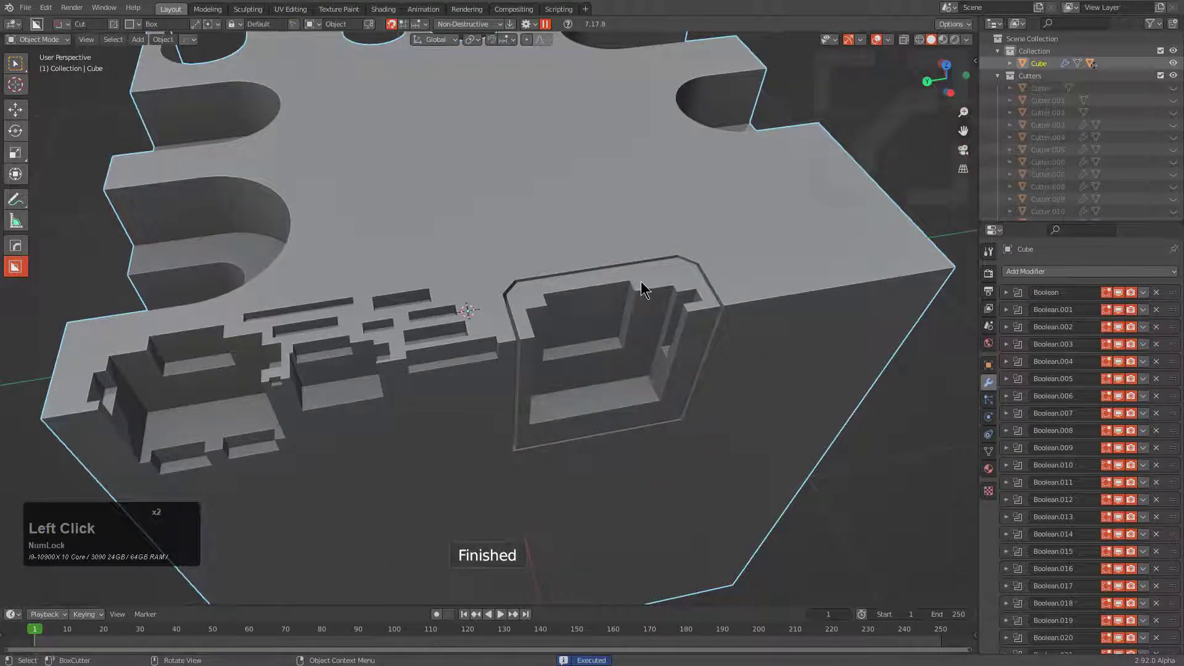
- Cut thin slots along the beveled outline's upper edge, plus edge notches of about 0.055 by 0.490 and 0.414 by 0.087 beside it
{"action": "mouse_move", "coordinate": [648, 283]}
{"action": "left_mouse_down"}
{"action": "mouse_move", "coordinate": [684, 261]}
{"action": "mouse_move", "coordinate": [658, 275]}
{"action": "mouse_move", "coordinate": [542, 277]}
{"action": "left_mouse_up"}
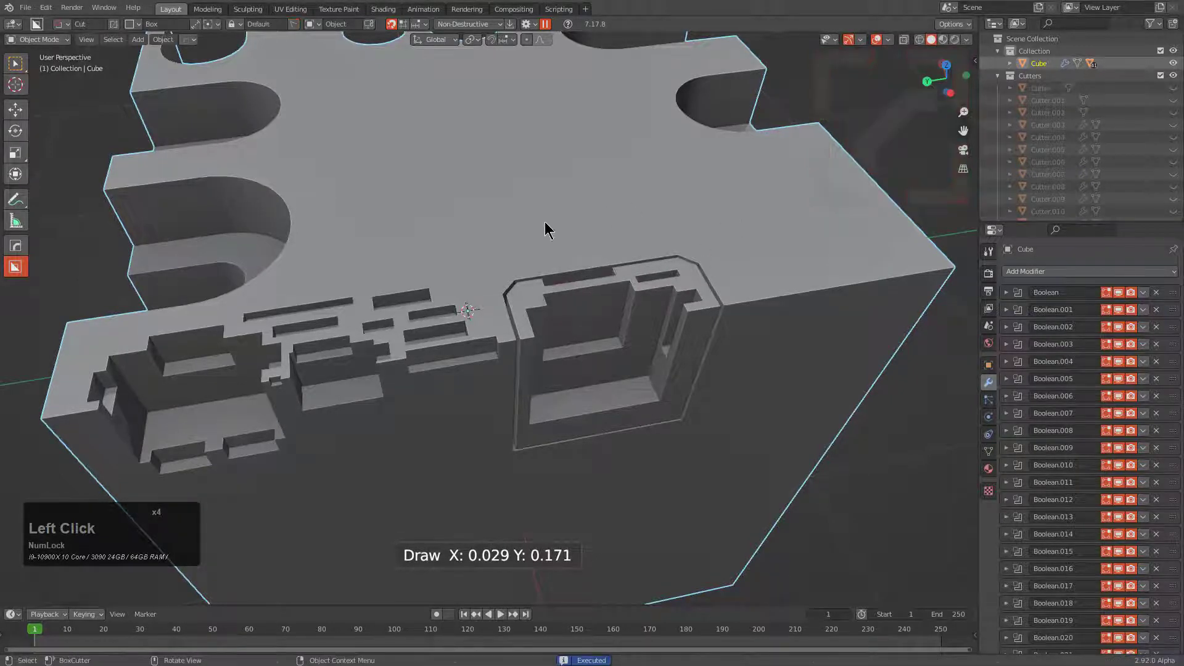
{"action": "mouse_move", "coordinate": [739, 297]}
{"action": "left_mouse_down"}
{"action": "mouse_move", "coordinate": [901, 294]}
{"action": "mouse_move", "coordinate": [946, 273]}
{"action": "left_mouse_up"}
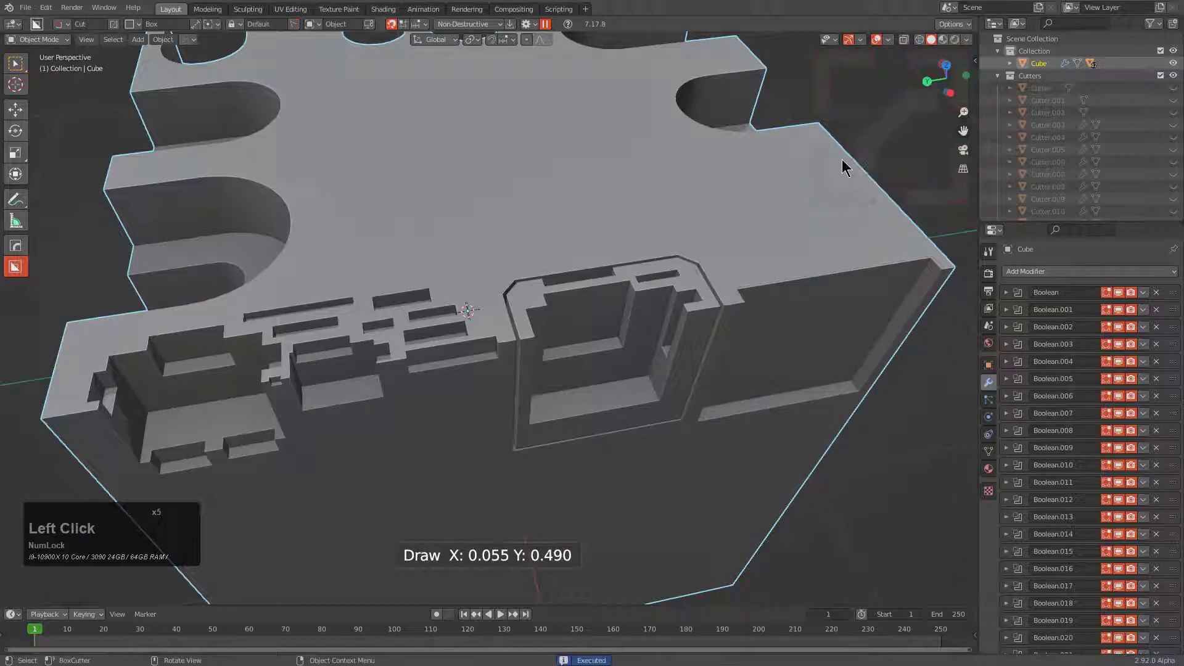
{"action": "left_click", "coordinate": [876, 181]}
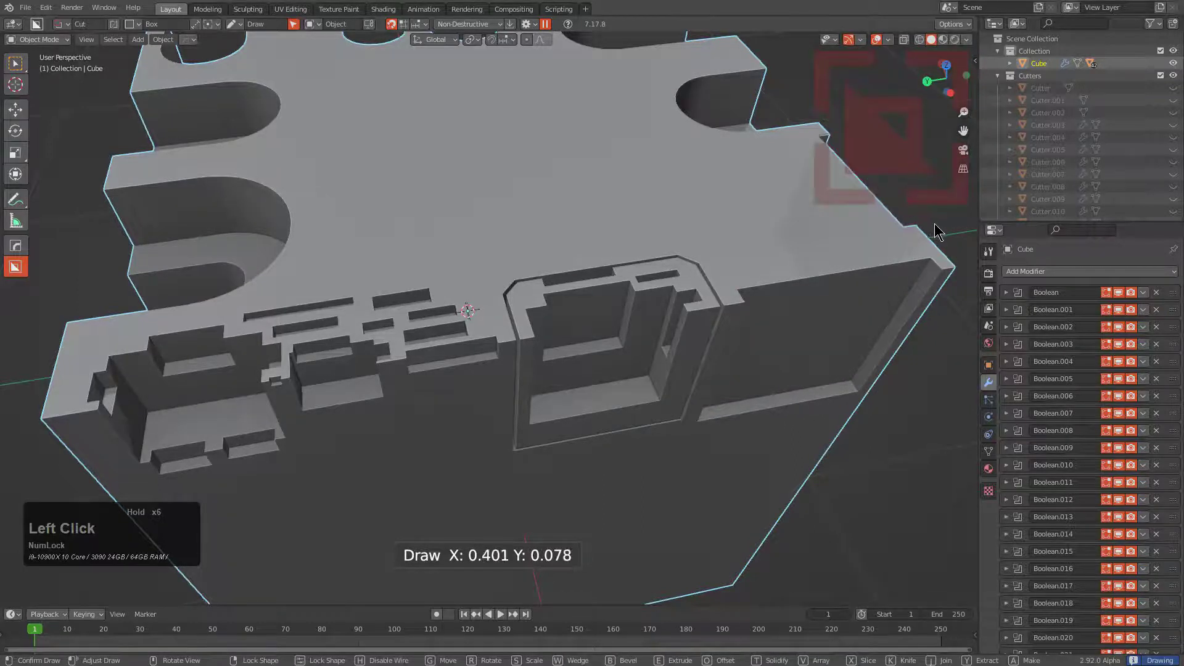
- Review the Lazorcut Depth setting in the shape options and inspect the cuts around the cube's sides
{"action": "mouse_move", "coordinate": [767, 329]}
{"action": "middle_mouse_down"}
{"action": "mouse_move", "coordinate": [661, 365]}
{"action": "mouse_move", "coordinate": [617, 321]}
{"action": "mouse_move", "coordinate": [484, 256]}
{"action": "middle_mouse_up"}
{"action": "middle_click_drag", "start_coordinate": [368, 362], "coordinate": [437, 174]}
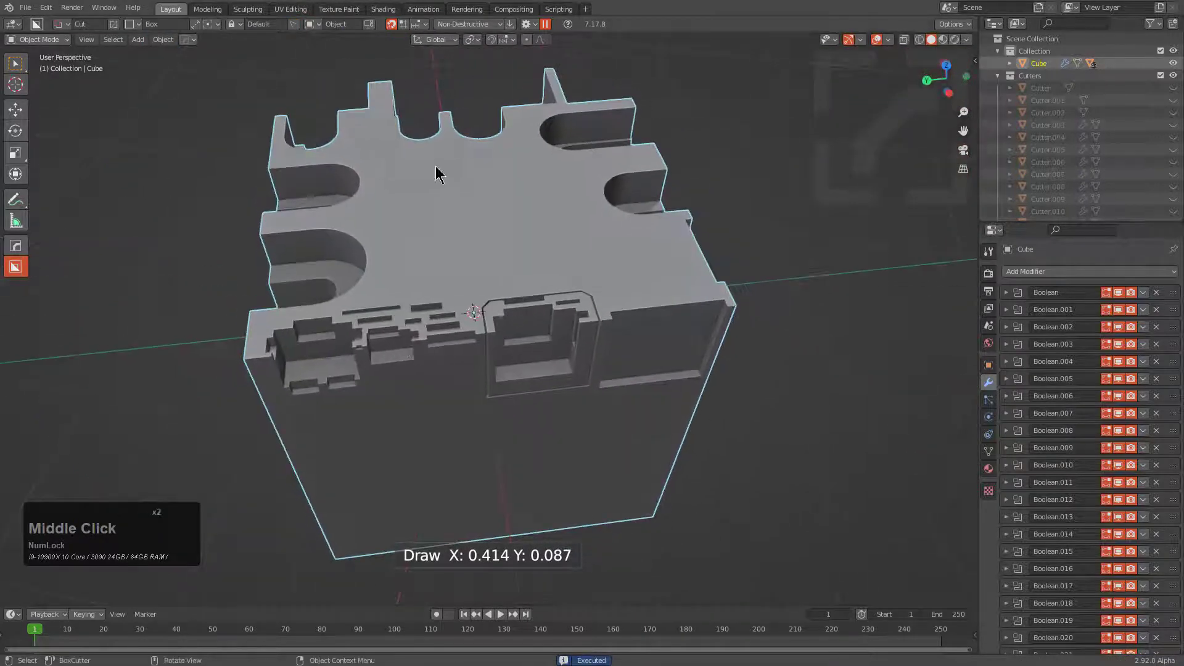
{"action": "left_click", "coordinate": [526, 40]}
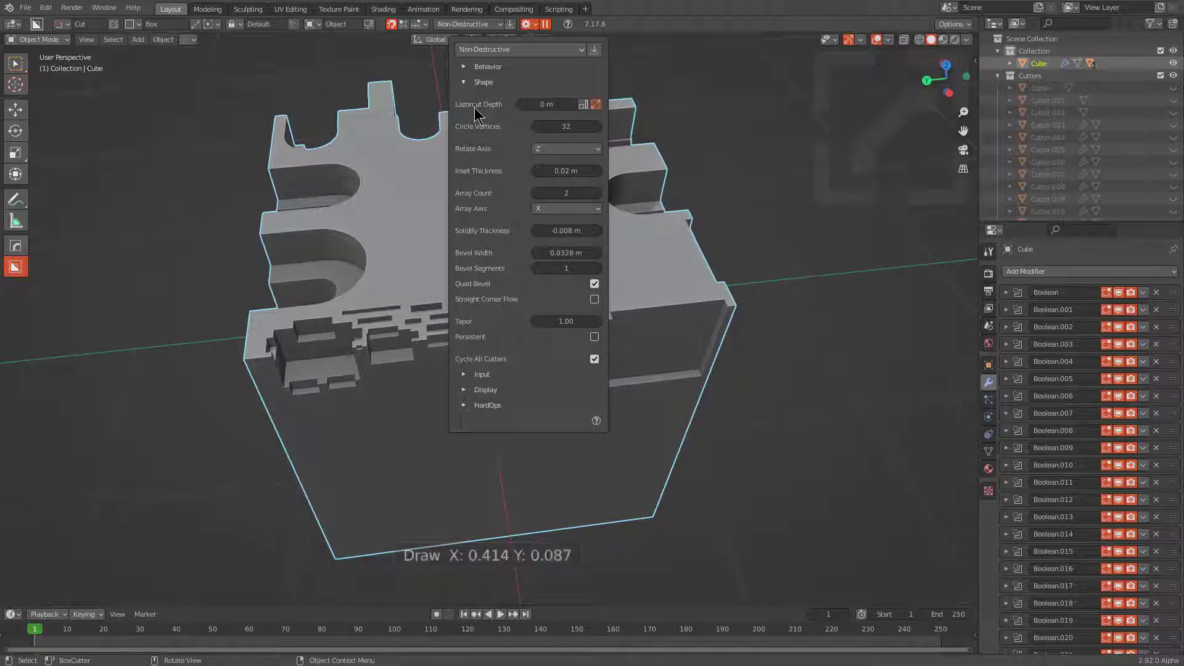
{"action": "scroll", "coordinate": [334, 289], "scroll_direction": "up", "scroll_amount": 2}
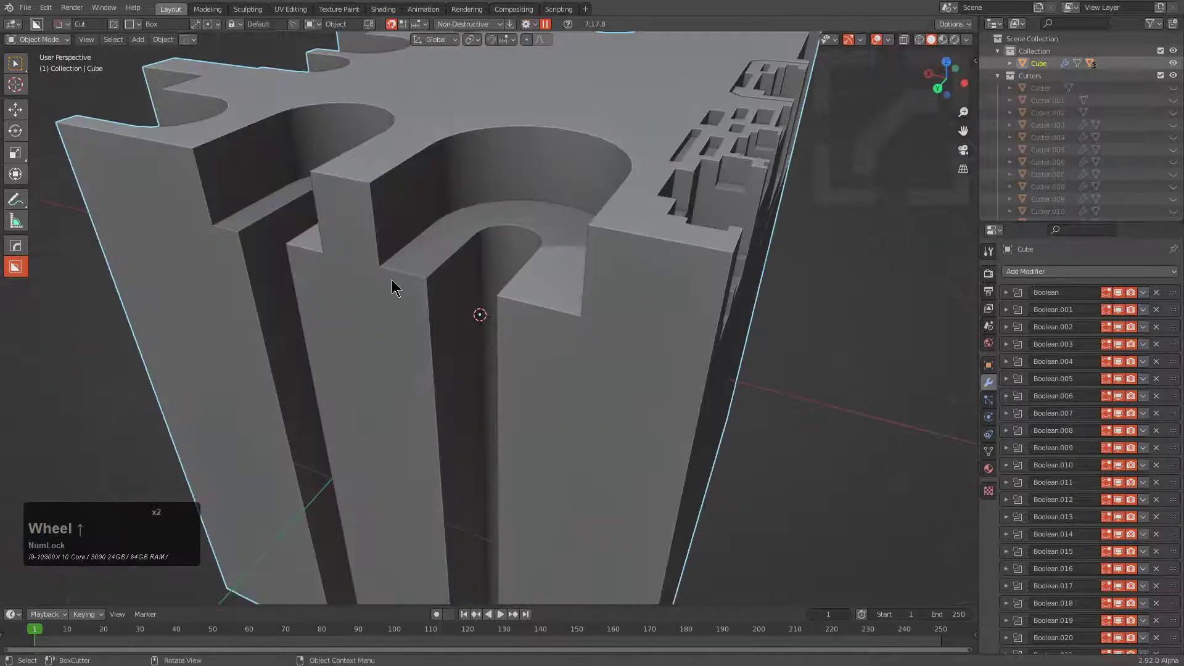
{"action": "middle_click_drag", "start_coordinate": [391, 233], "coordinate": [543, 250]}
{"action": "scroll", "coordinate": [648, 238], "scroll_direction": "down", "scroll_amount": 1}
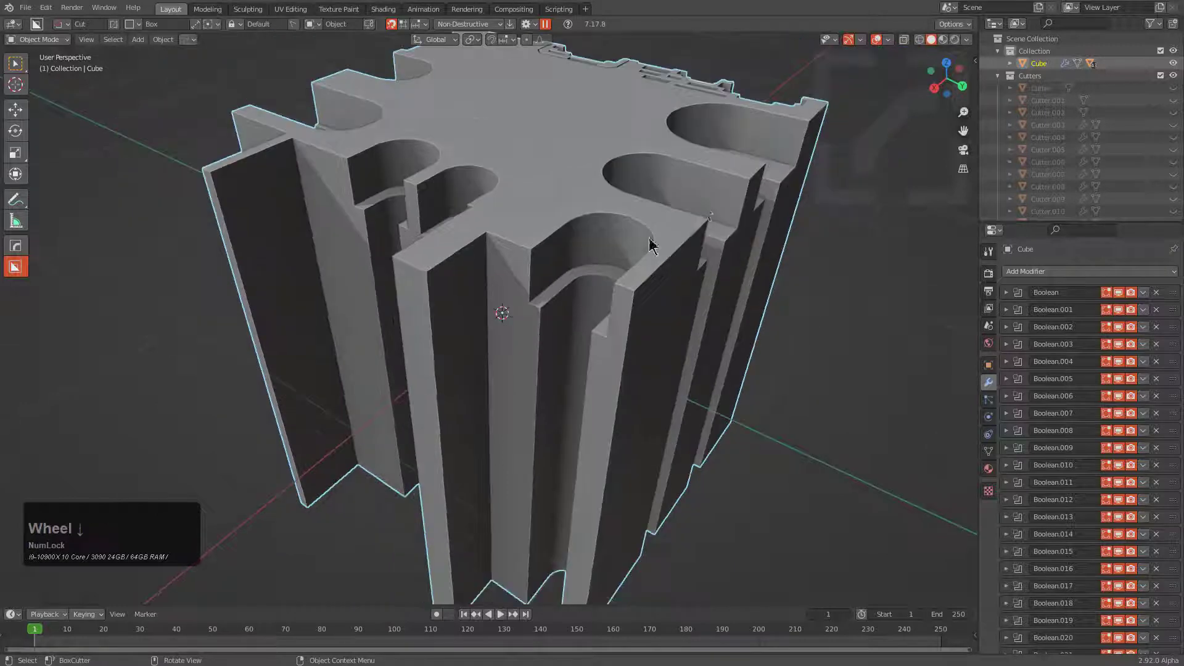
{"action": "middle_click_drag", "start_coordinate": [709, 207], "coordinate": [662, 228]}
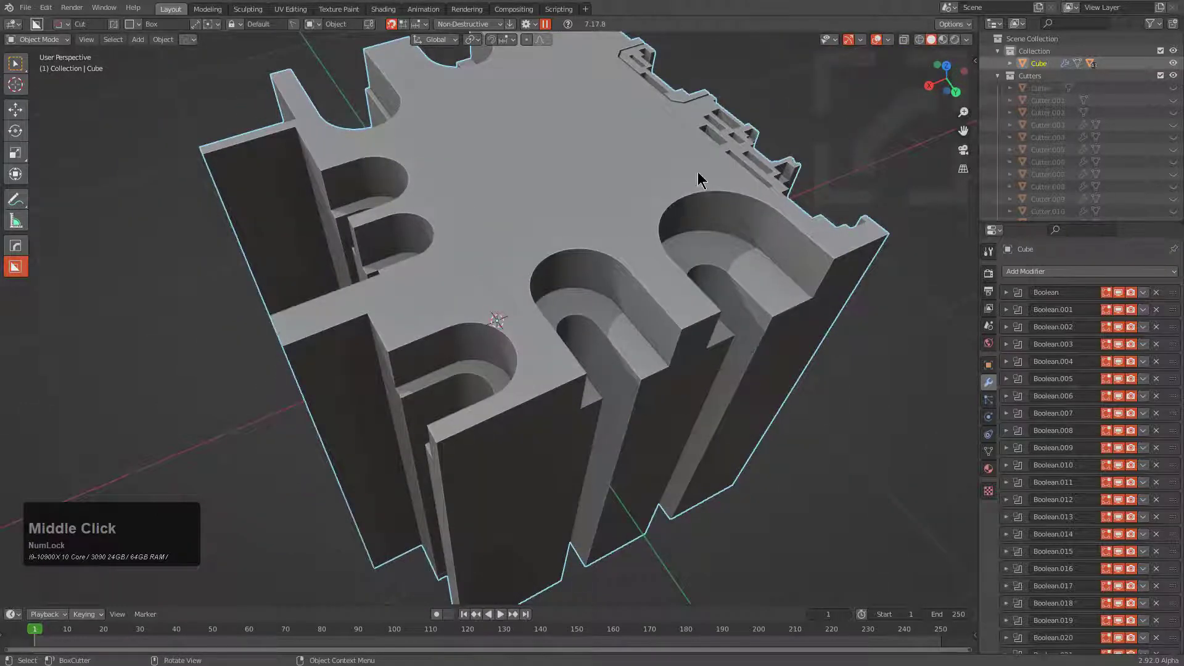